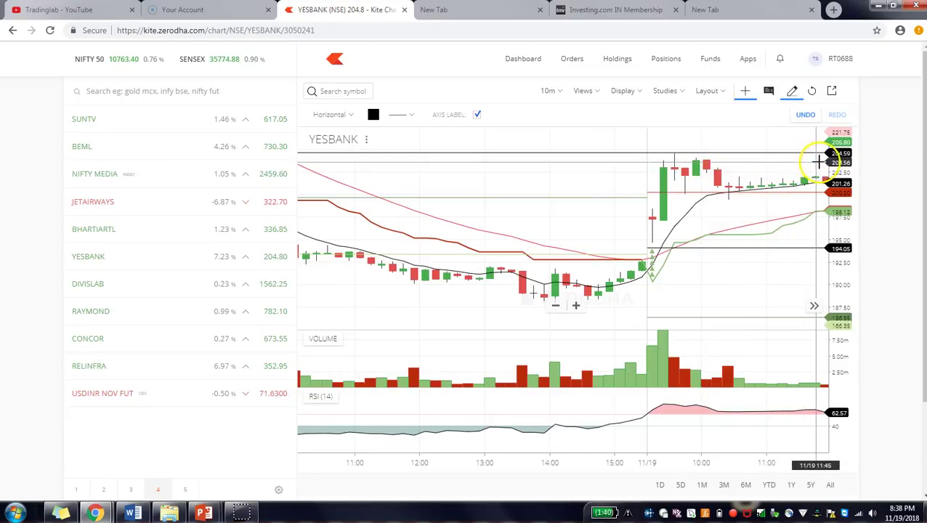
pyautogui.moveTo(765, 171); pyautogui.dragTo(774, 151)
pyautogui.click(793, 155)
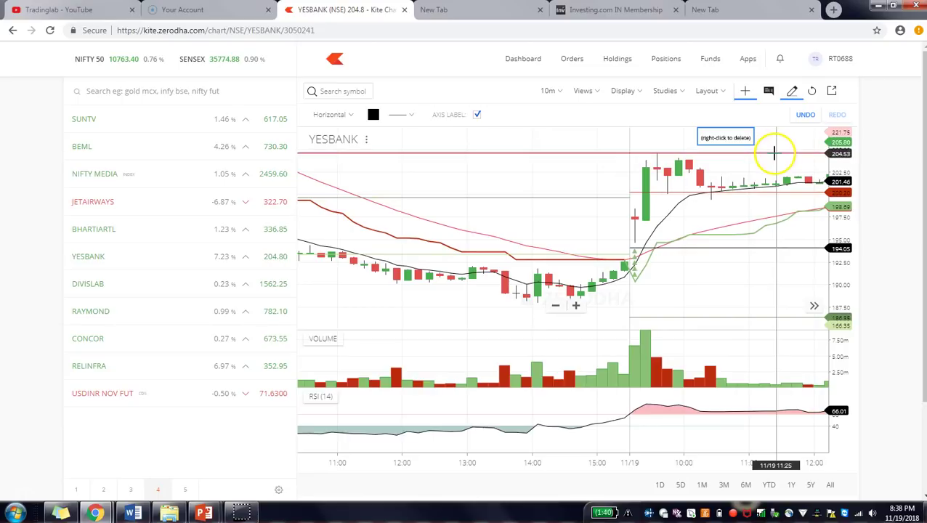
pyautogui.click(771, 157)
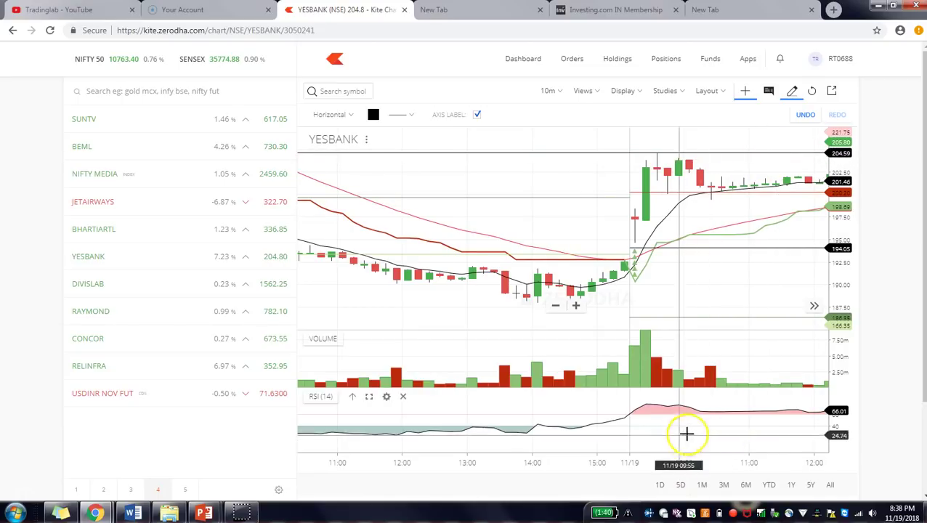
# Switch to the Investing.com Alert Center and select Yes Bank Ltd (YESB) for a new instrument alert.
pyautogui.click(592, 11)
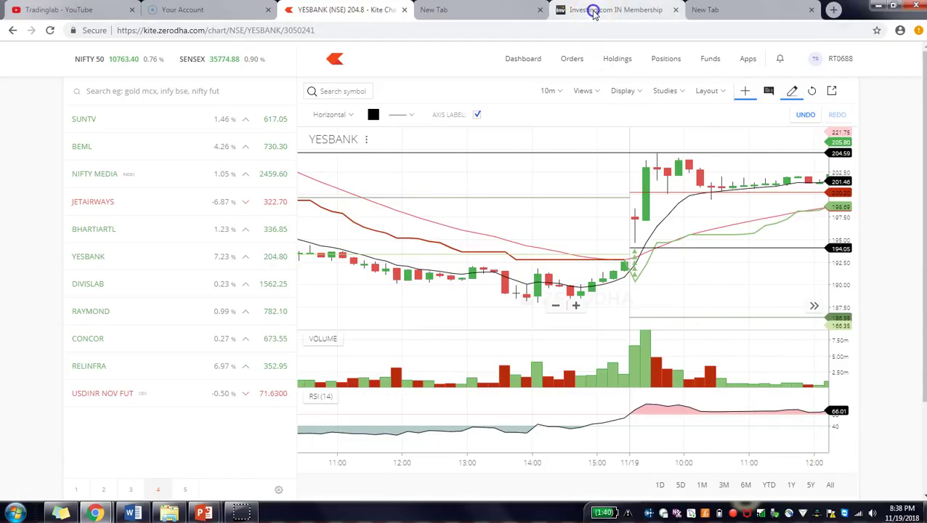
pyautogui.click(297, 165)
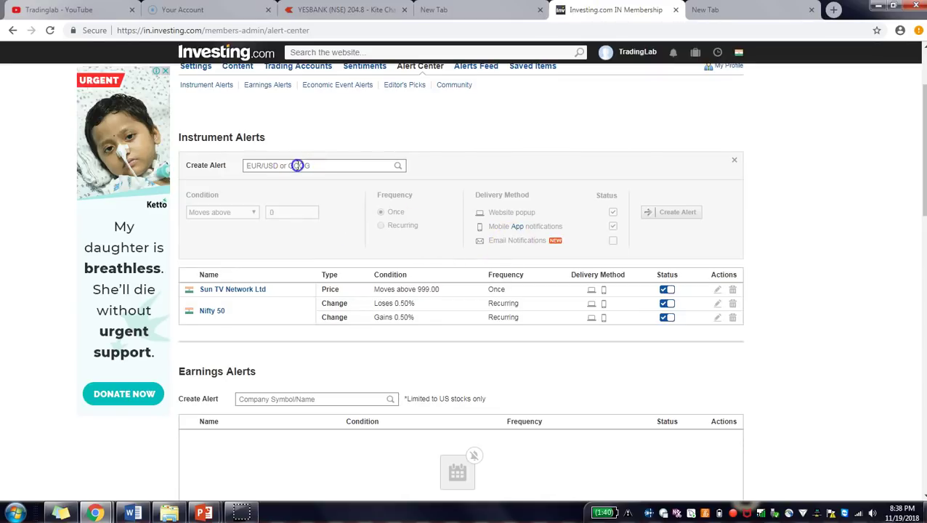
pyautogui.write('yesbank')
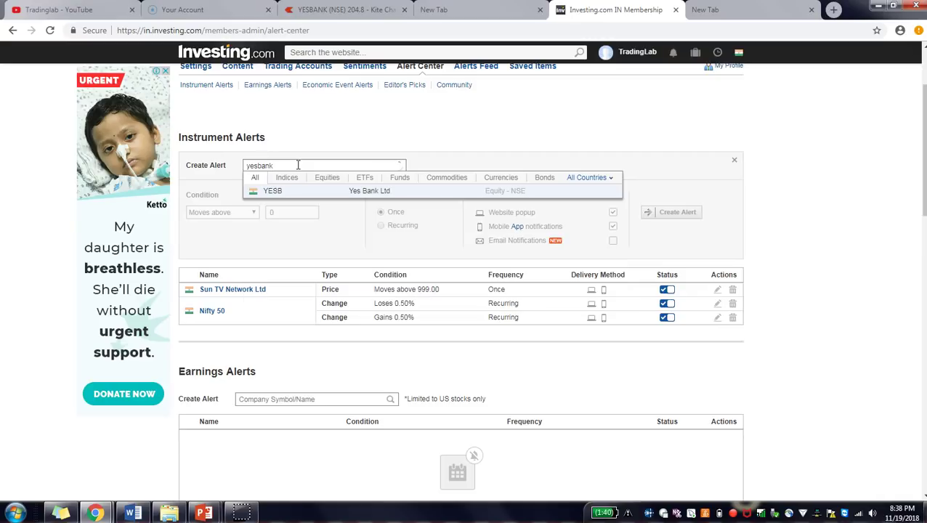
pyautogui.click(294, 192)
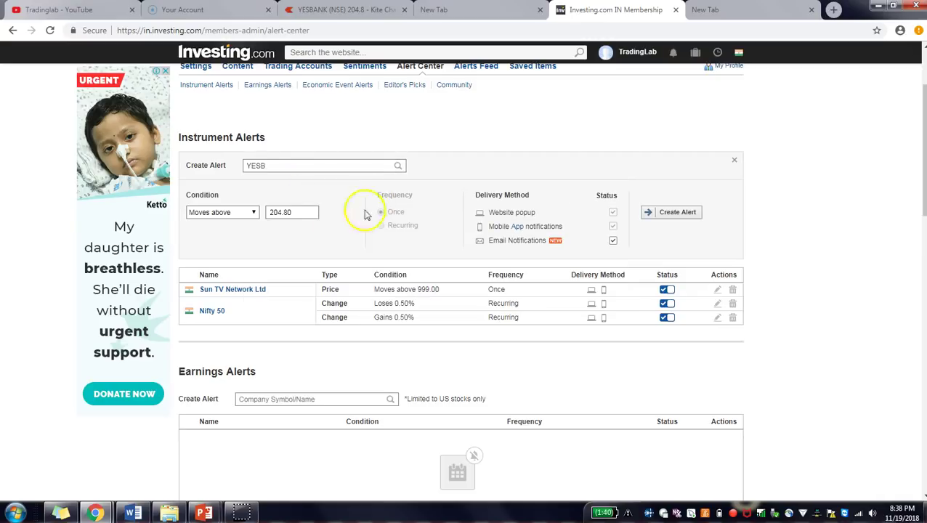
# Check the upper horizontal line on the YESBANK chart and set the alert's Moves above price to 204.70.
pyautogui.click(320, 15)
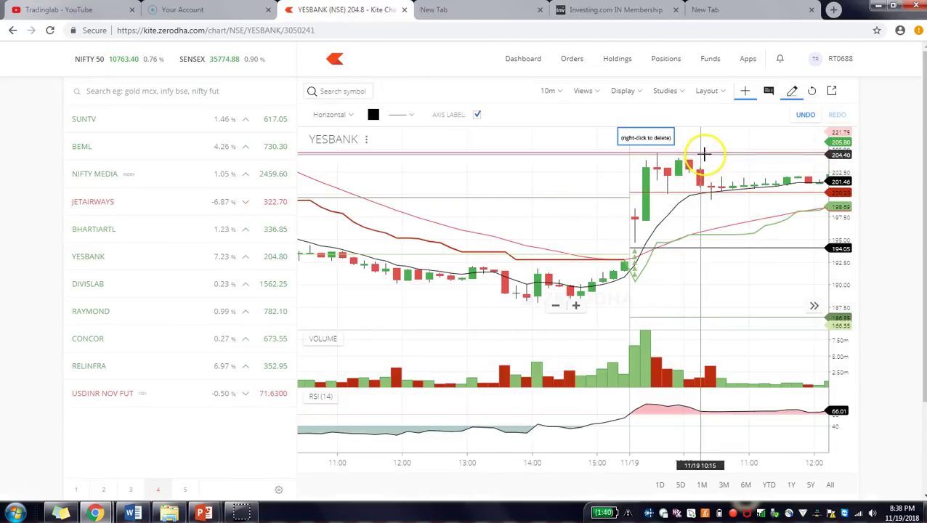
pyautogui.click(618, 11)
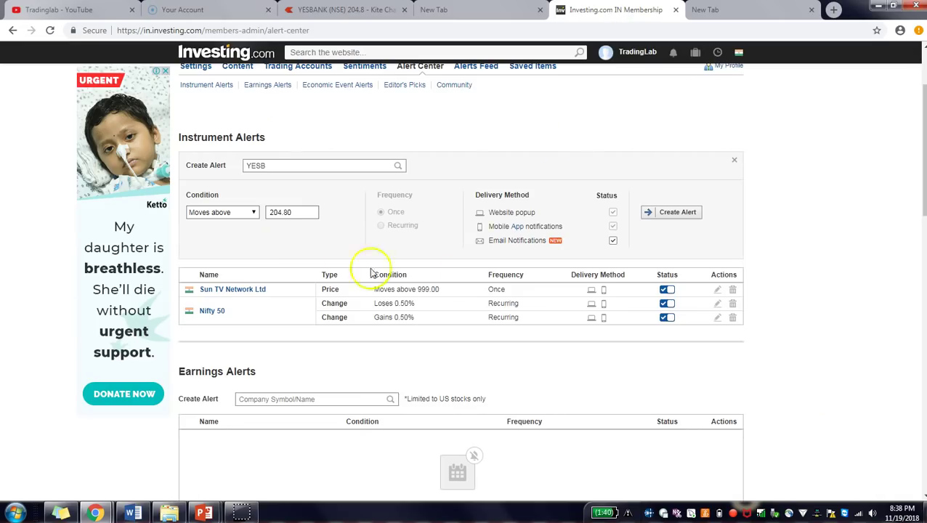
pyautogui.click(288, 212)
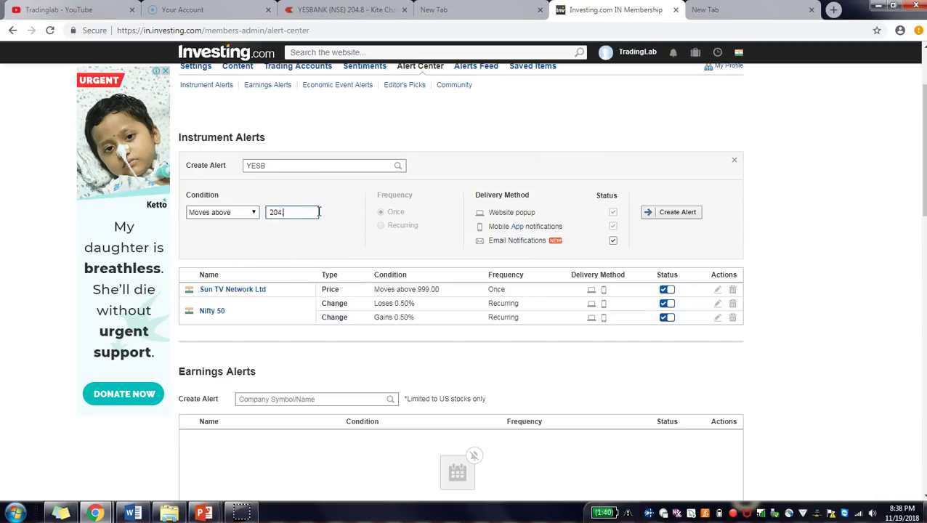
pyautogui.click(244, 216)
pyautogui.click(283, 198)
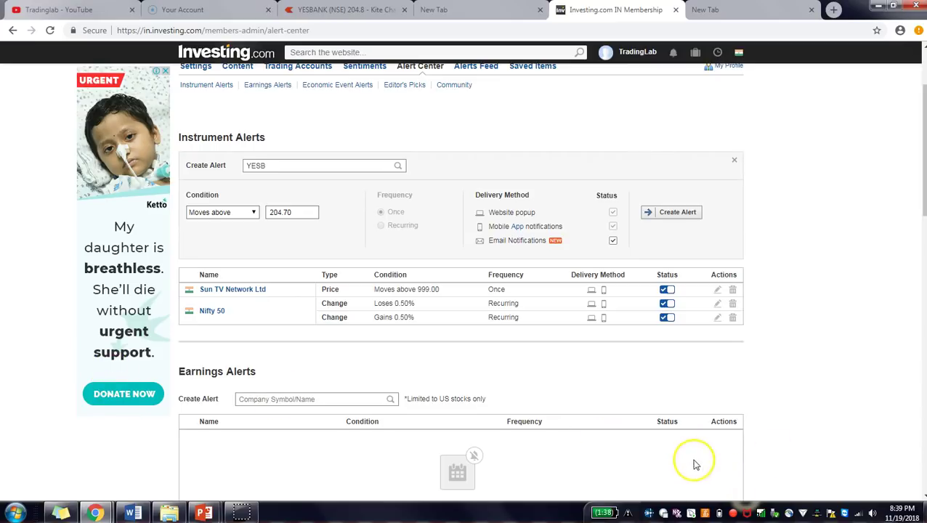
pyautogui.click(346, 10)
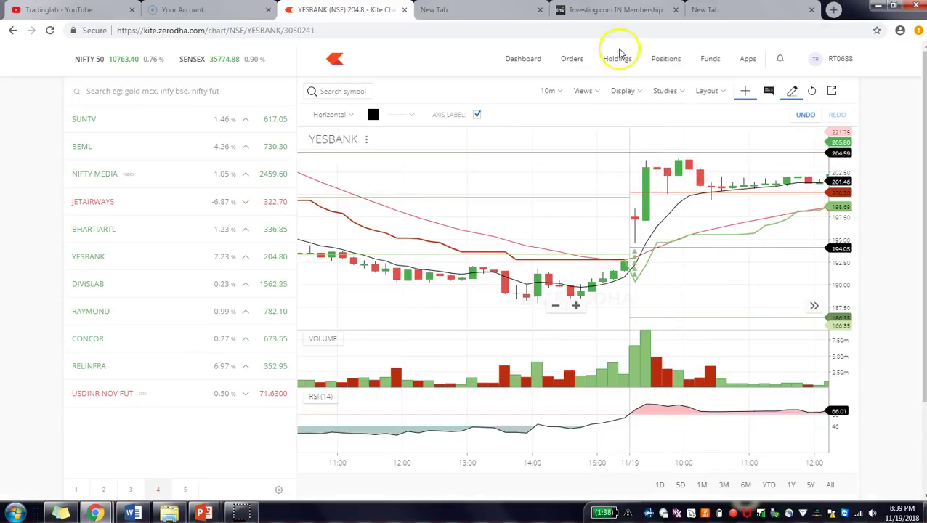
pyautogui.click(588, 11)
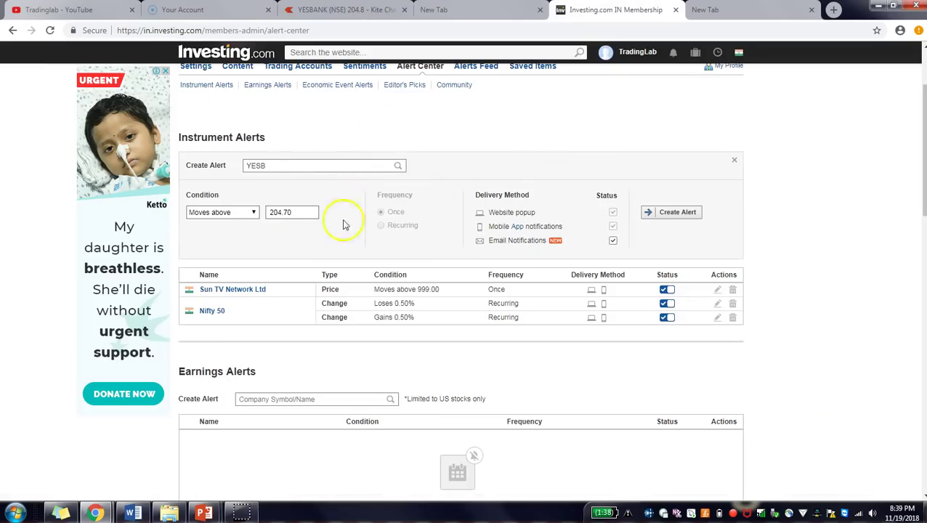
pyautogui.scroll(2, 429, 200)
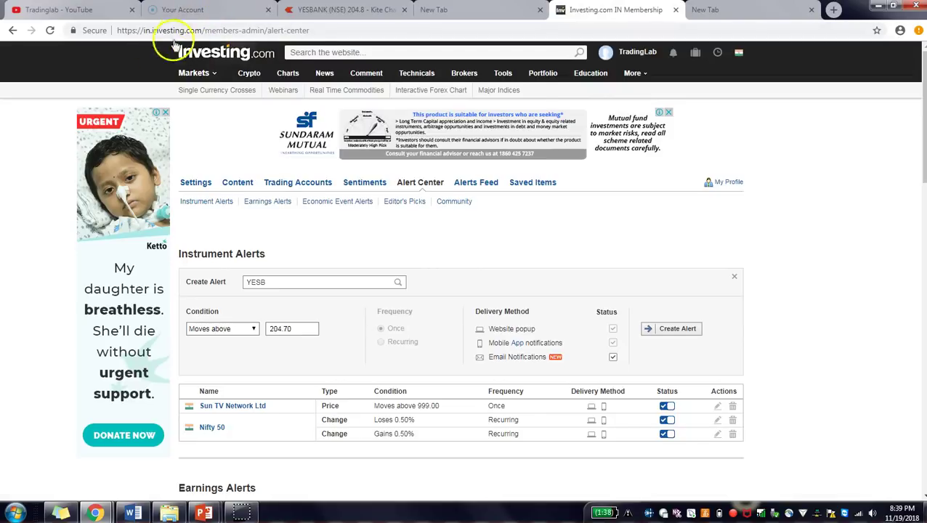
pyautogui.scroll(-2, 774, 181)
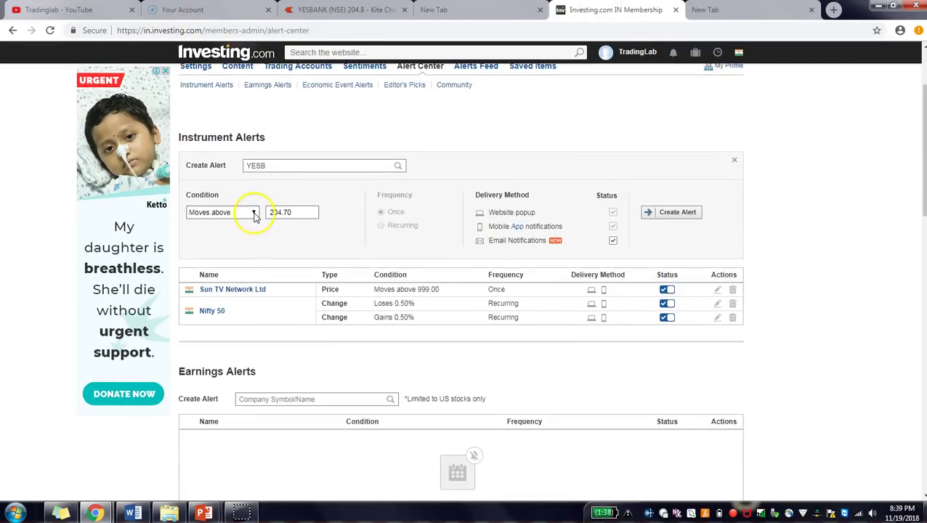
pyautogui.click(246, 213)
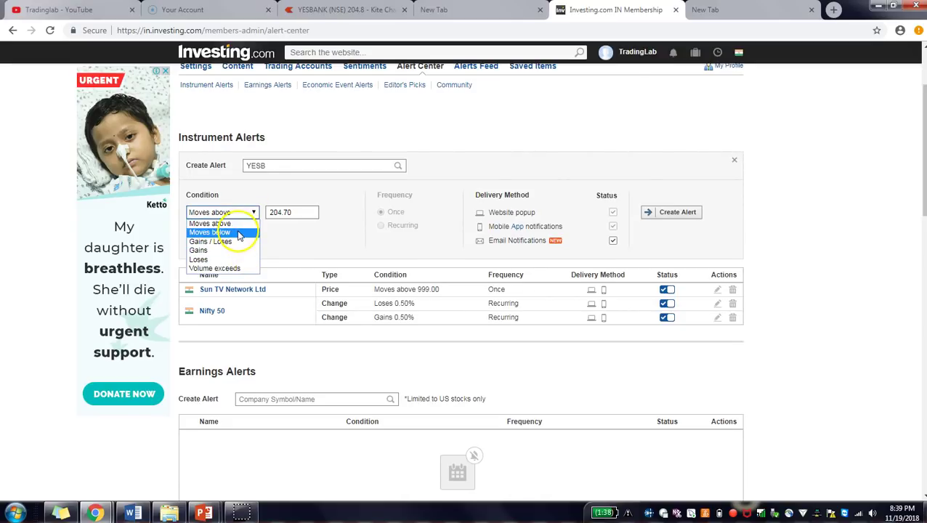
# Switch to the Kite YESBANK chart and draw a horizontal line at about 190.60, near the 16 November morning low.
pyautogui.click(352, 9)
pyautogui.click(352, 10)
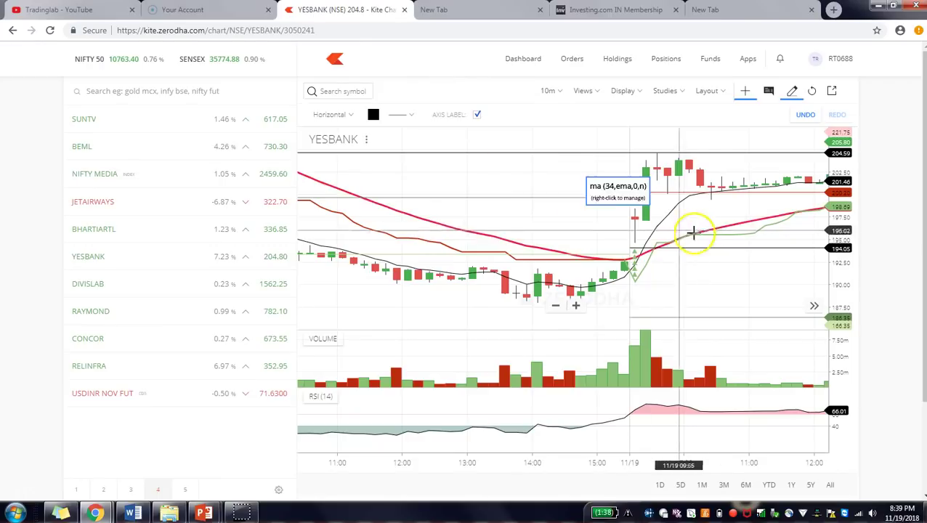
pyautogui.moveTo(592, 234); pyautogui.dragTo(492, 284)
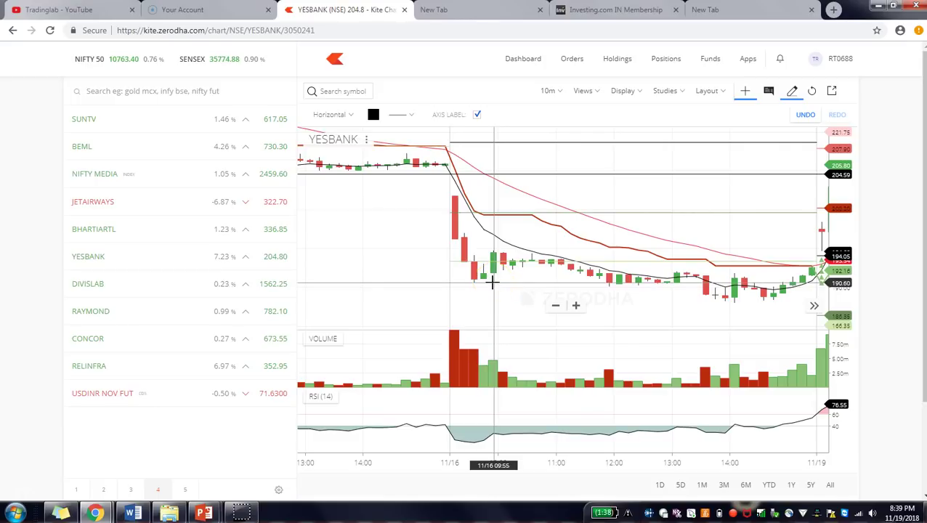
pyautogui.click(492, 282)
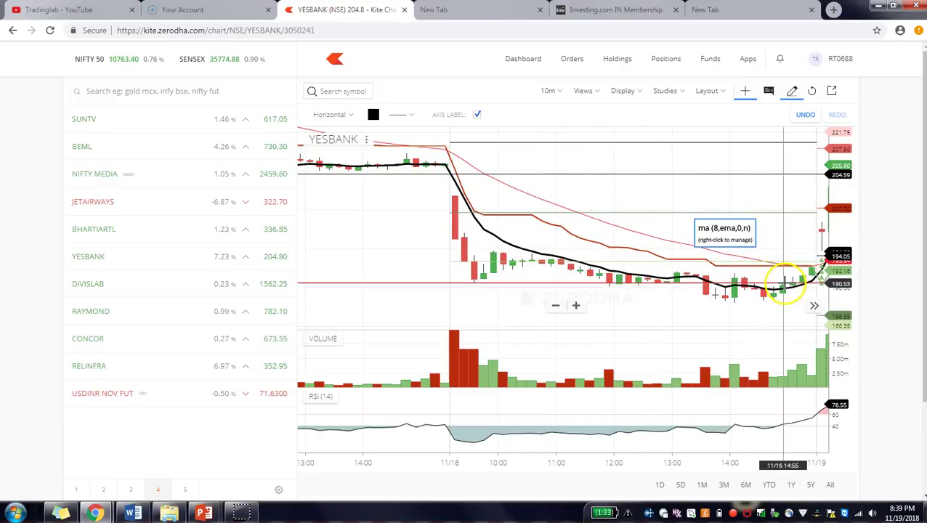
# Switch to Investing.com, try the Moves below condition at 204.80, and return the alert to Moves above.
pyautogui.click(618, 11)
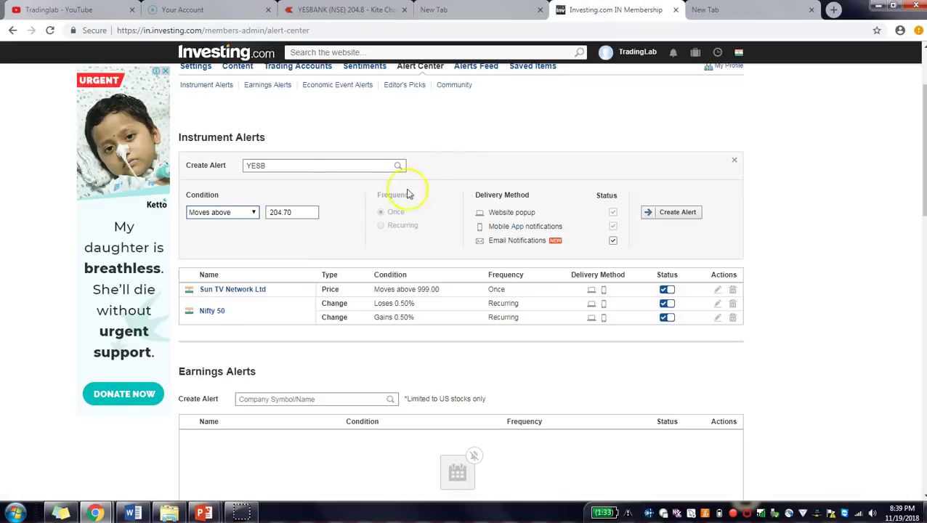
pyautogui.click(234, 213)
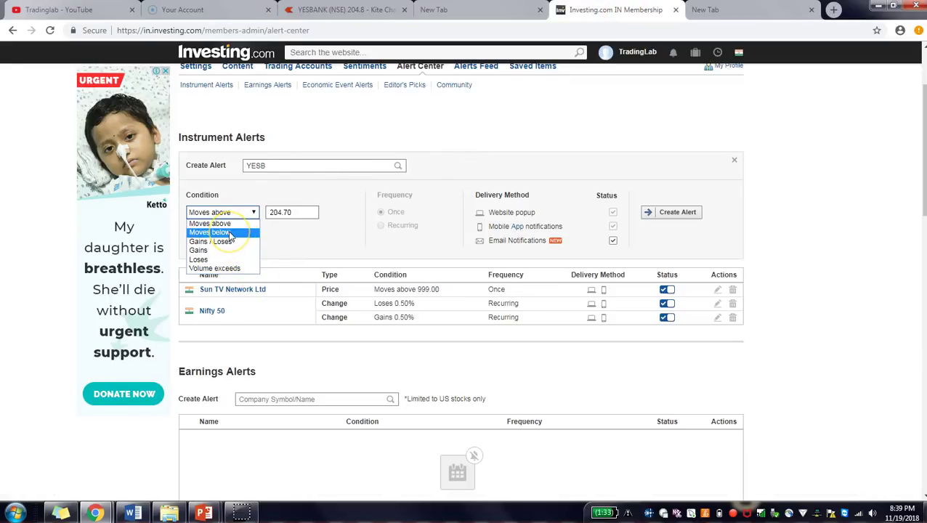
pyautogui.click(229, 233)
pyautogui.click(305, 212)
pyautogui.press('BackSpace')
pyautogui.press('BackSpace')
pyautogui.write('80')
pyautogui.click(252, 212)
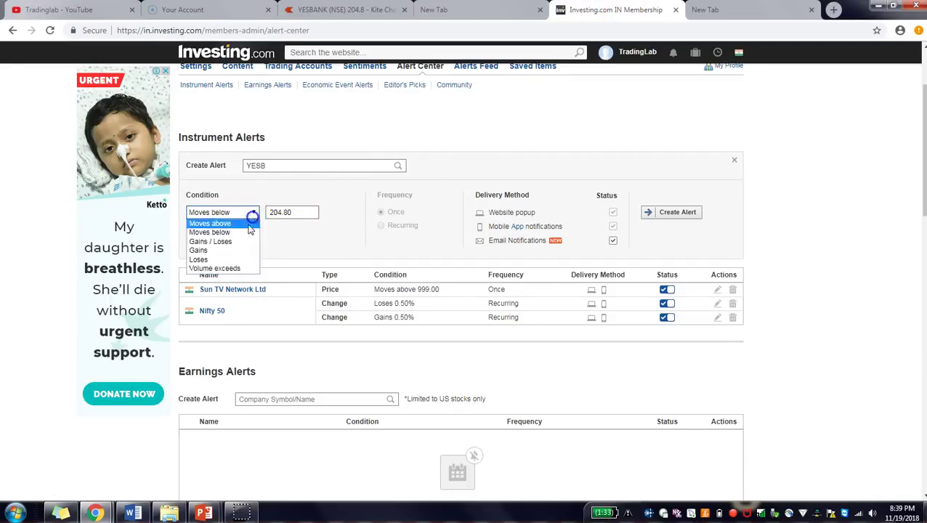
pyautogui.click(245, 224)
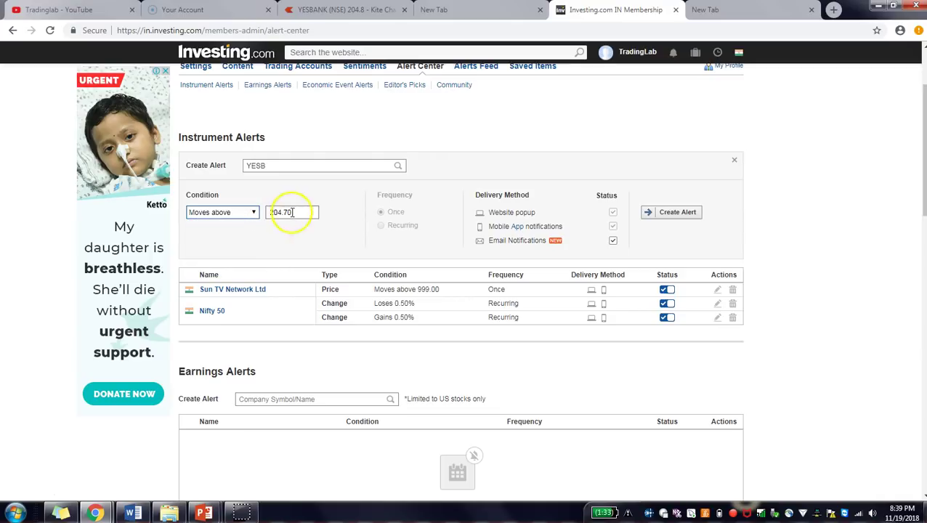
# Change the YESB alert condition to Gains / Loses with a threshold of 2%.
pyautogui.click(242, 213)
pyautogui.click(238, 244)
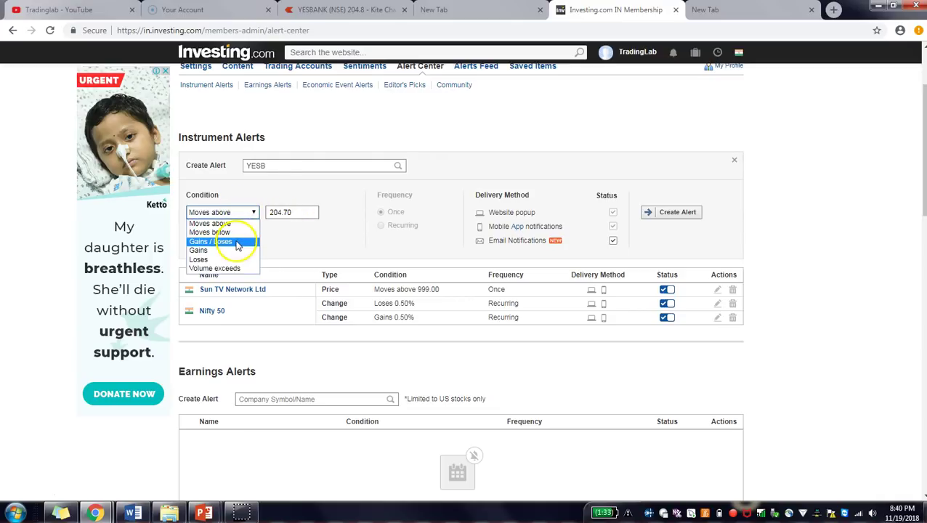
pyautogui.doubleClick(287, 212)
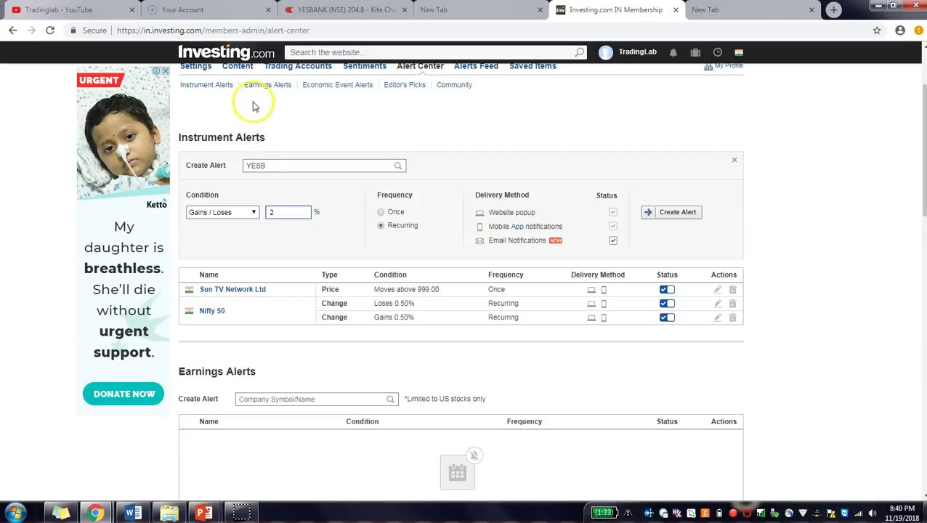
pyautogui.click(323, 10)
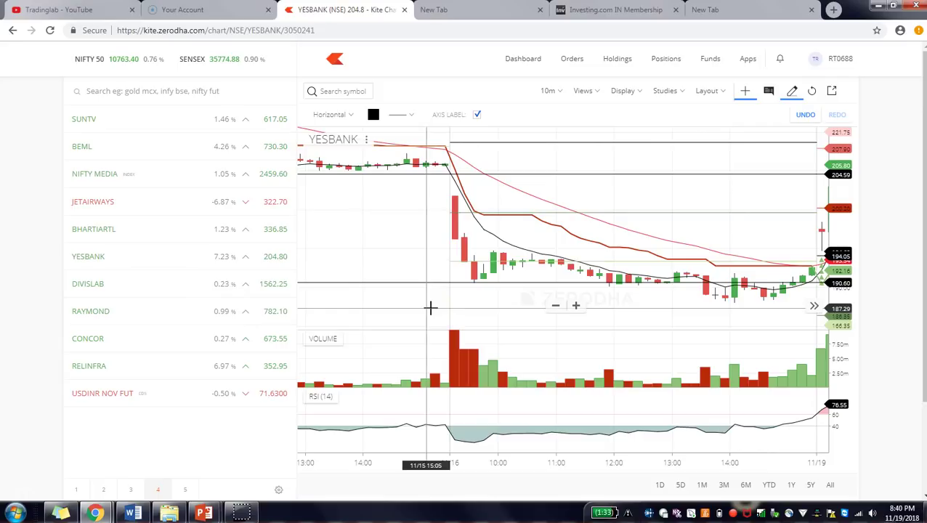
pyautogui.click(605, 12)
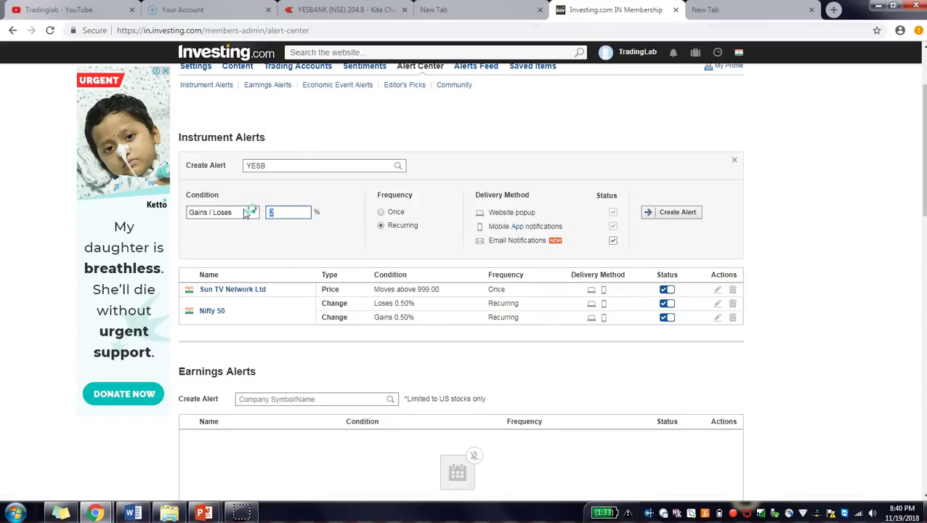
pyautogui.click(290, 187)
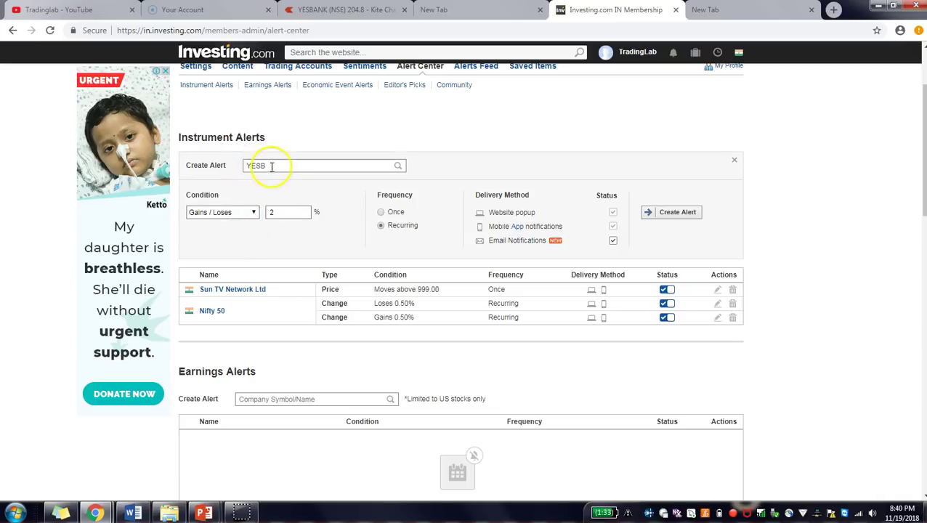
pyautogui.click(243, 212)
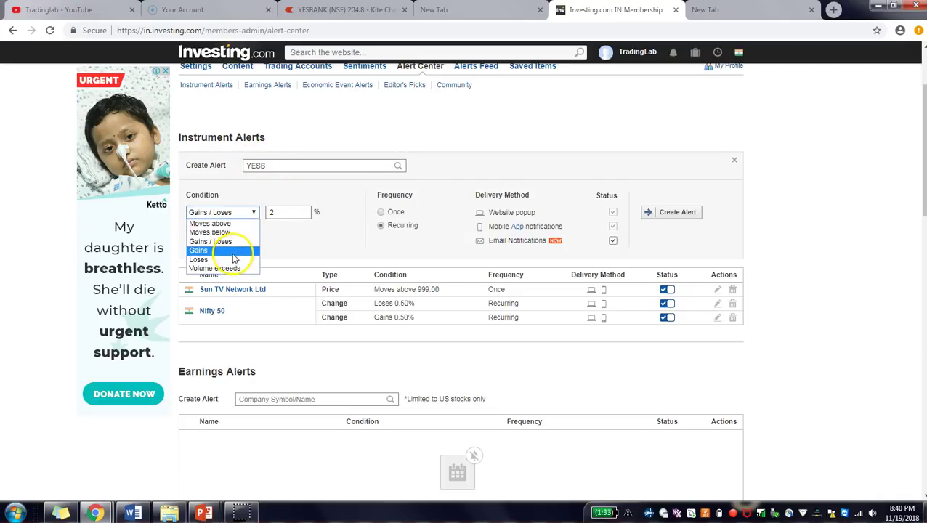
pyautogui.click(237, 242)
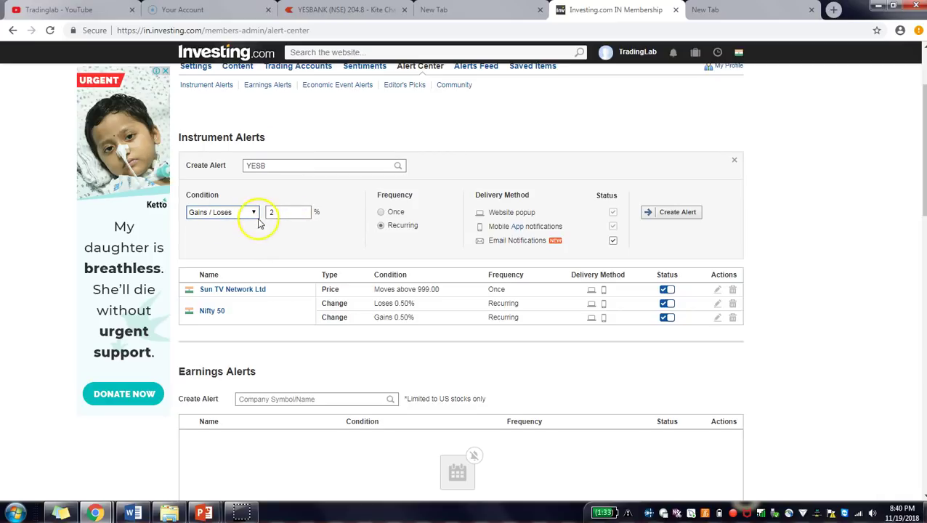
# Try the Gains condition and the Loses condition for the YESB alert.
pyautogui.click(256, 216)
pyautogui.click(245, 251)
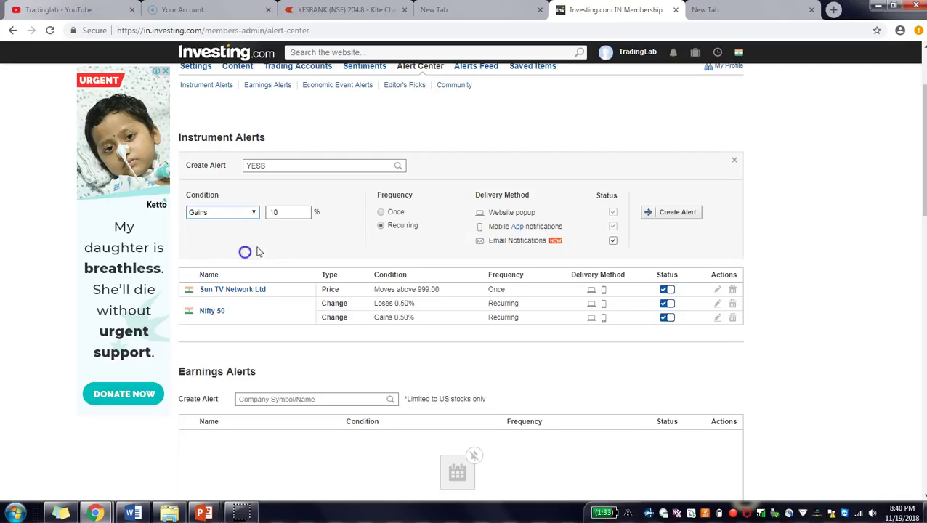
pyautogui.click(240, 212)
pyautogui.click(238, 256)
pyautogui.doubleClick(275, 215)
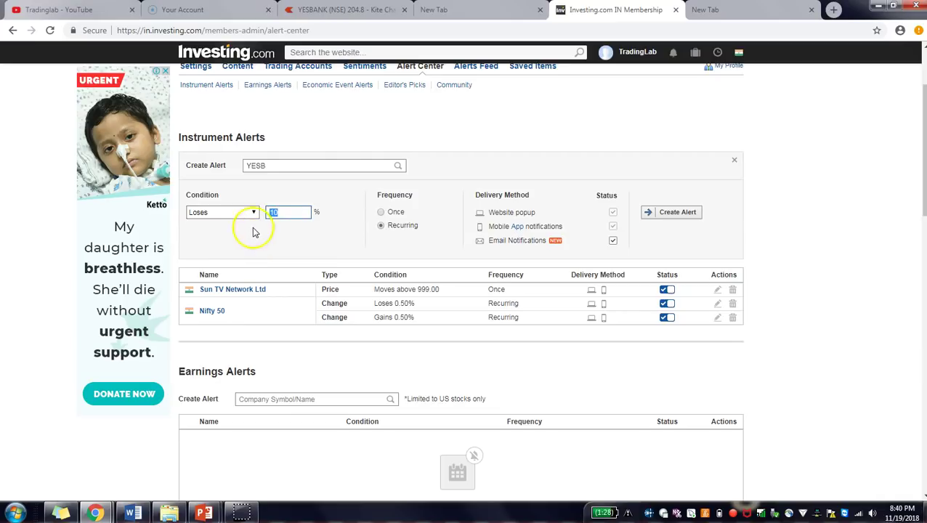
# Change the YESB alert condition to Volume exceeds with a threshold of 1000000.
pyautogui.click(250, 212)
pyautogui.click(237, 268)
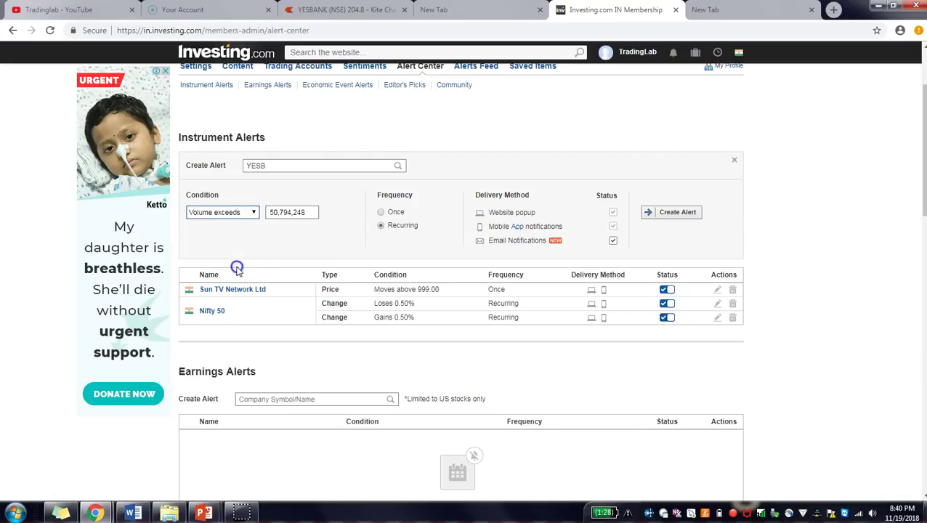
pyautogui.doubleClick(312, 212)
pyautogui.click(302, 240)
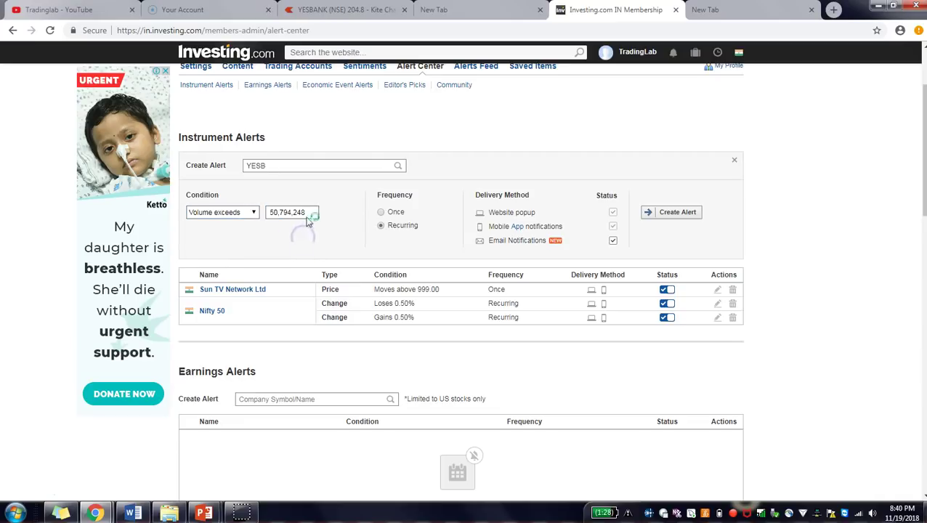
pyautogui.doubleClick(308, 213)
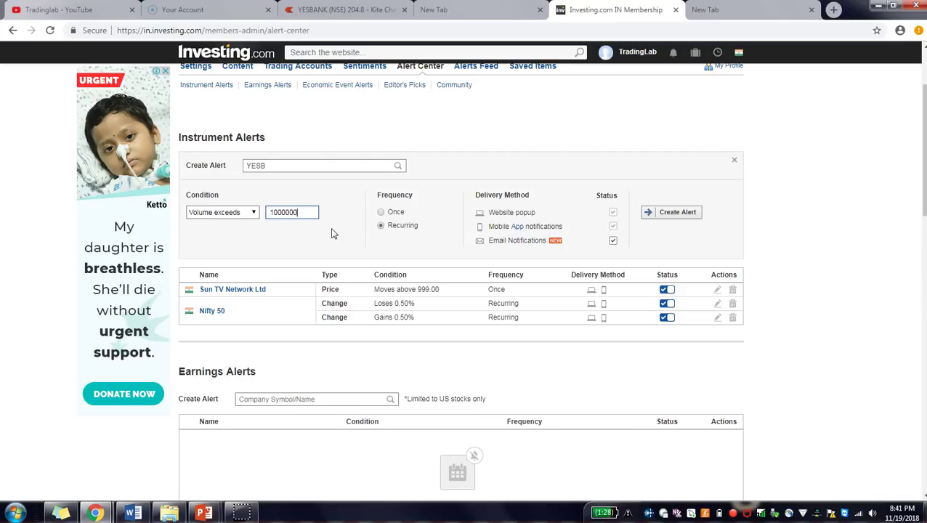
# Change the YESB alert condition back to Moves above with a price of 204.70.
pyautogui.click(254, 212)
pyautogui.click(310, 233)
pyautogui.click(254, 212)
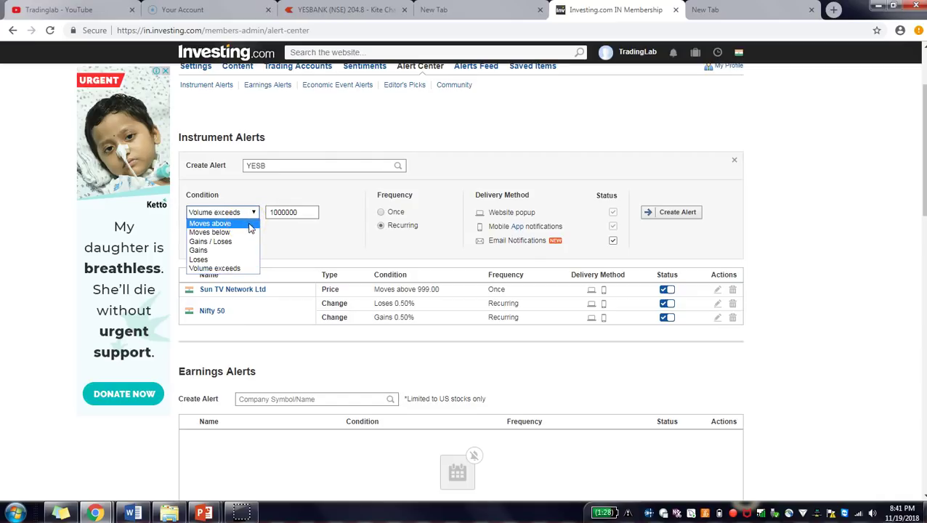
pyautogui.click(246, 224)
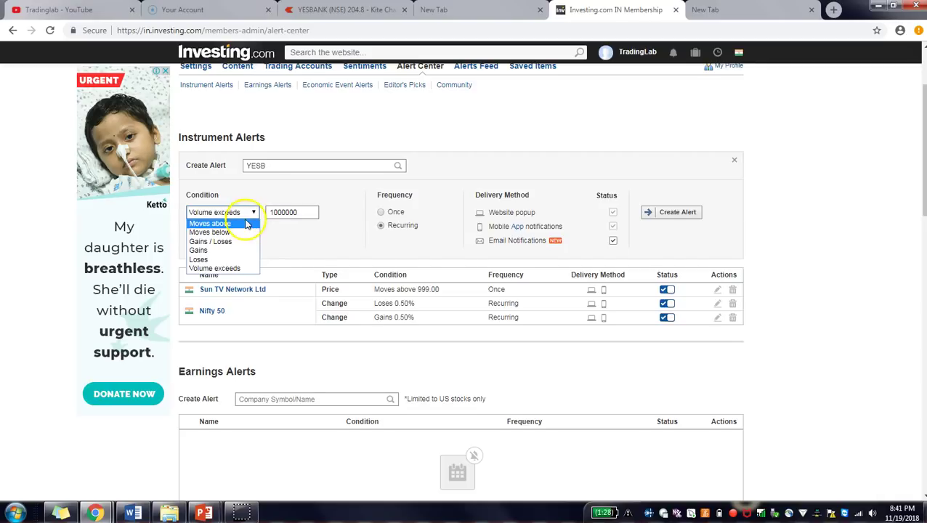
pyautogui.click(248, 224)
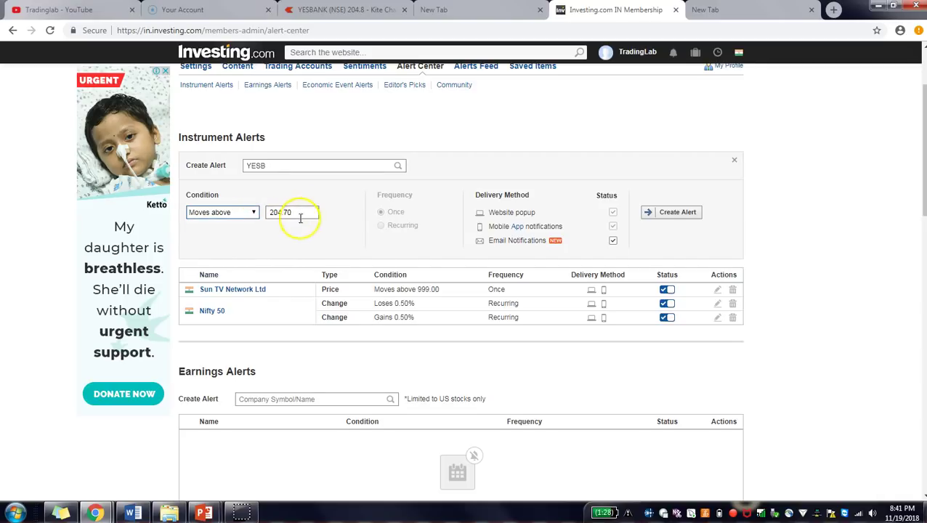
pyautogui.click(293, 215)
pyautogui.click(341, 234)
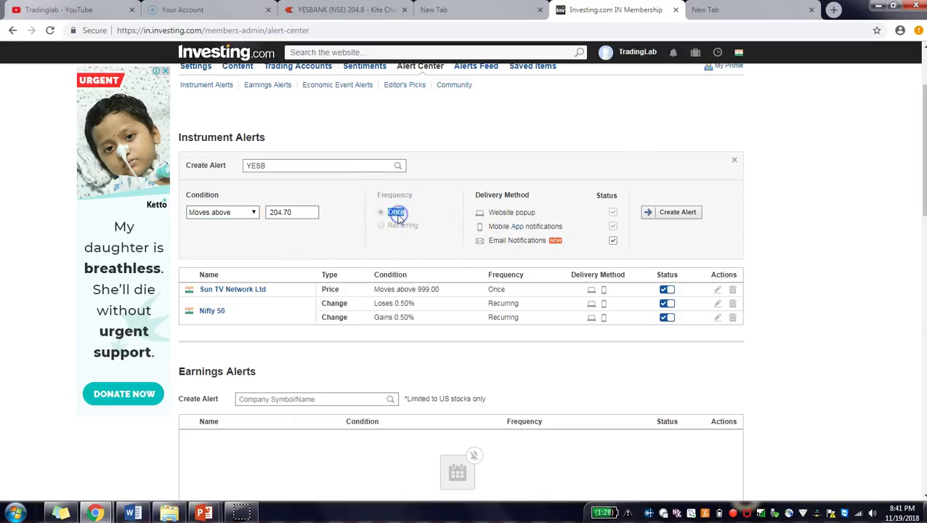
# Try the Moves below condition and the Gains / Loses condition for the YESB alert.
pyautogui.click(247, 213)
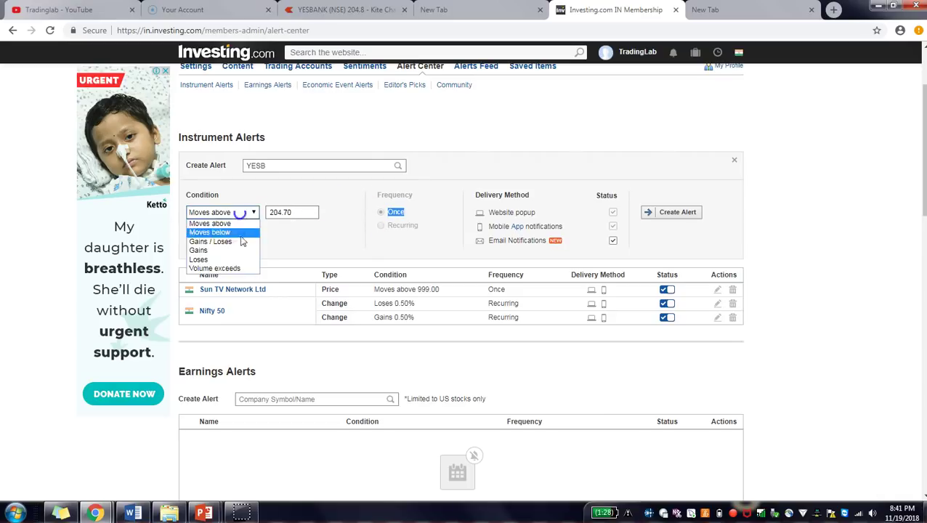
pyautogui.click(240, 233)
pyautogui.click(247, 212)
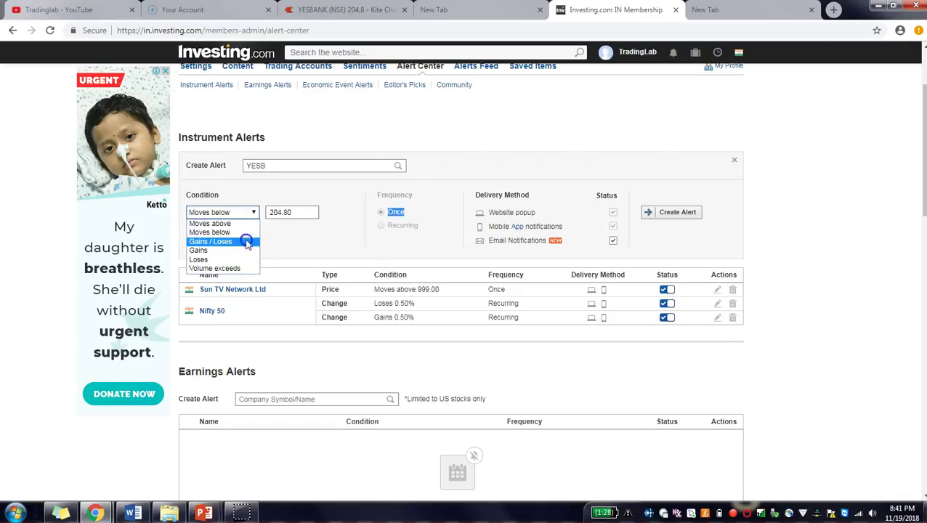
pyautogui.click(245, 241)
pyautogui.click(387, 231)
pyautogui.click(271, 216)
pyautogui.doubleClick(273, 212)
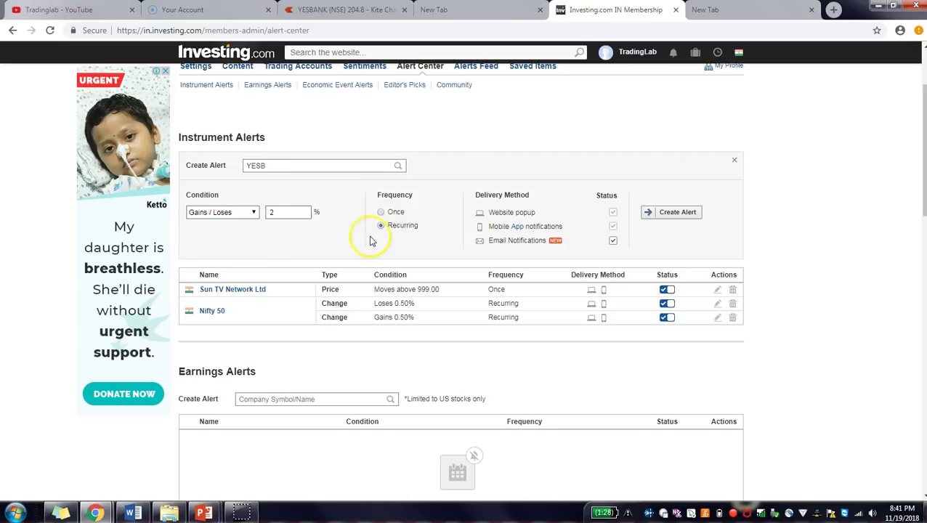
pyautogui.click(259, 213)
pyautogui.click(312, 246)
pyautogui.click(260, 212)
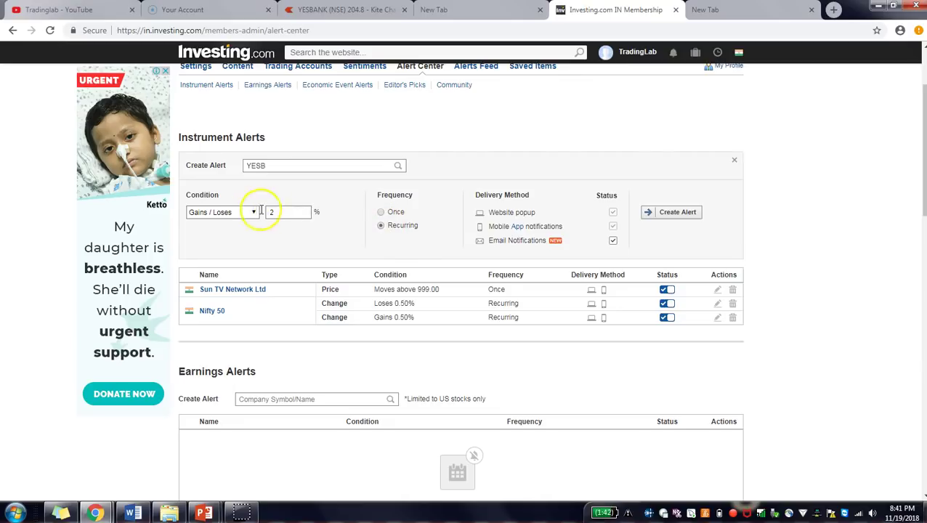
# Replace YESB by searching the alert instruments for "nifty fut" and choosing Nifty Infra Futures (CINFc1).
pyautogui.click(291, 166)
pyautogui.press('BackSpace')
pyautogui.press('BackSpace')
pyautogui.press('BackSpace')
pyautogui.press('BackSpace')
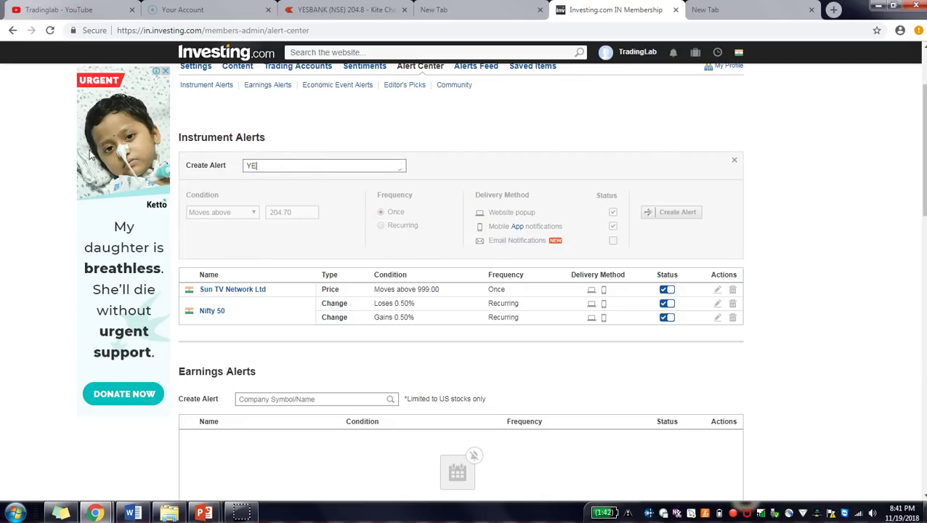
pyautogui.write('nifty fut')
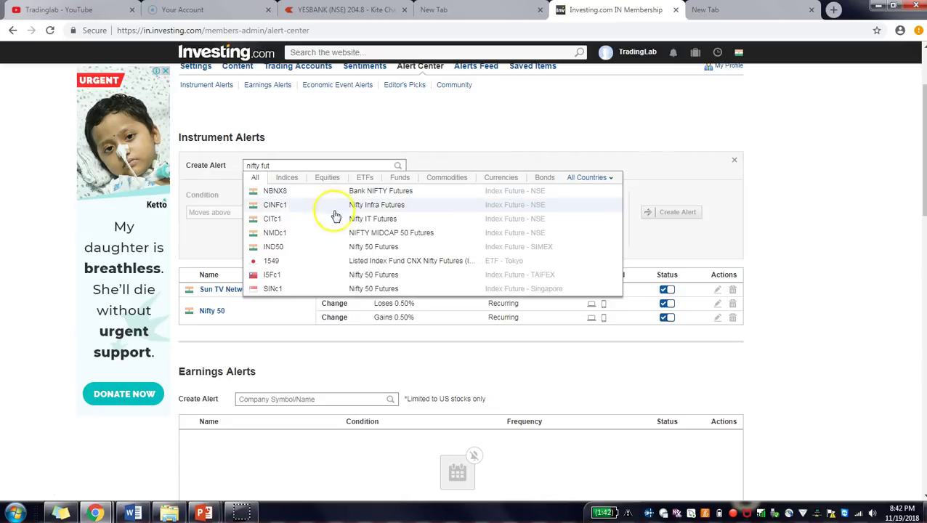
pyautogui.click(377, 208)
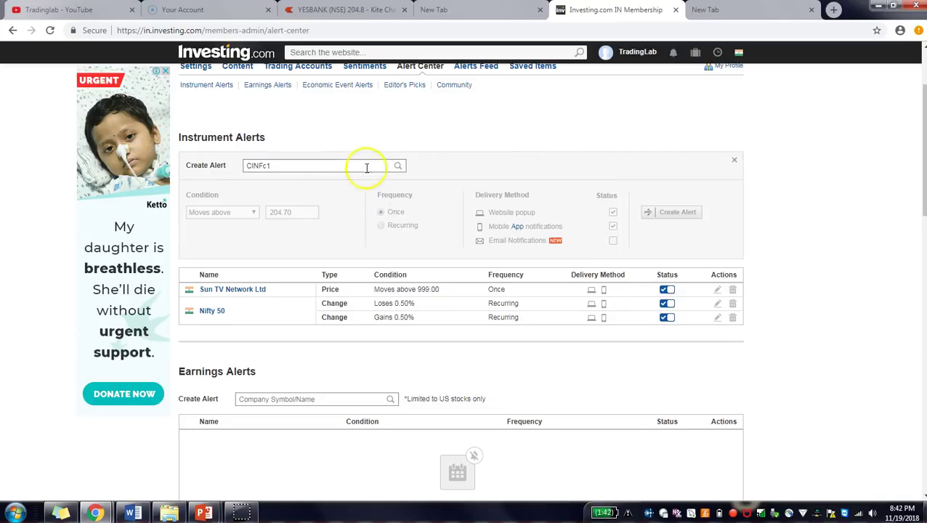
# Select Yes Bank Ltd (YESB) as the alert instrument again and set its Moves above price to 204.70.
pyautogui.doubleClick(331, 165)
pyautogui.press('BackSpace')
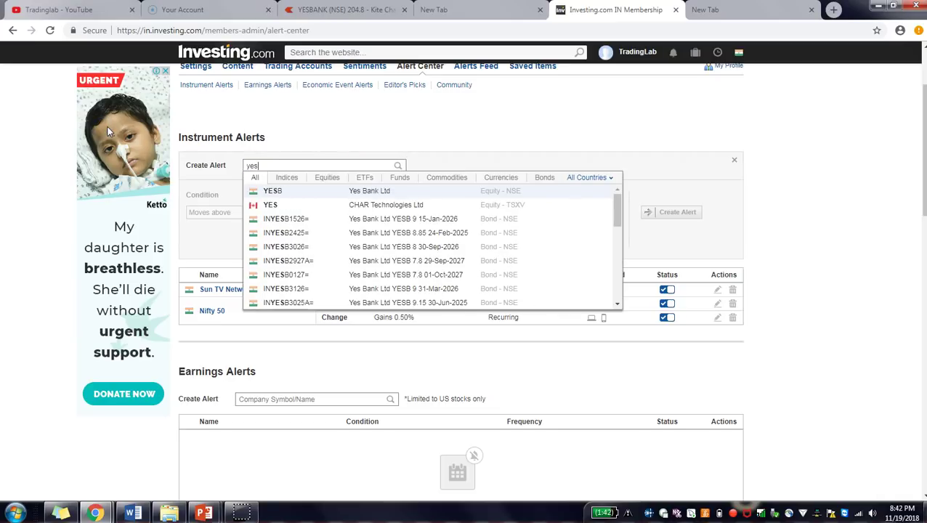
pyautogui.click(327, 191)
pyautogui.click(287, 211)
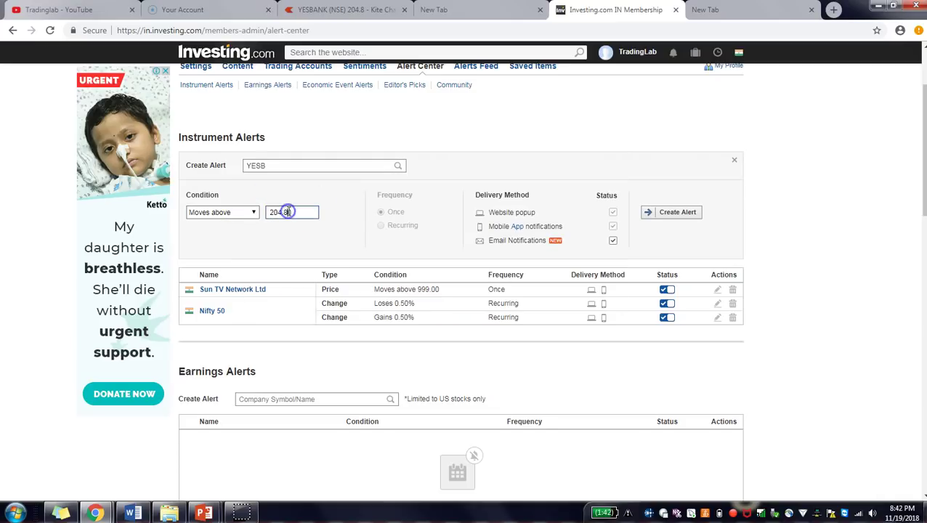
pyautogui.write('70')
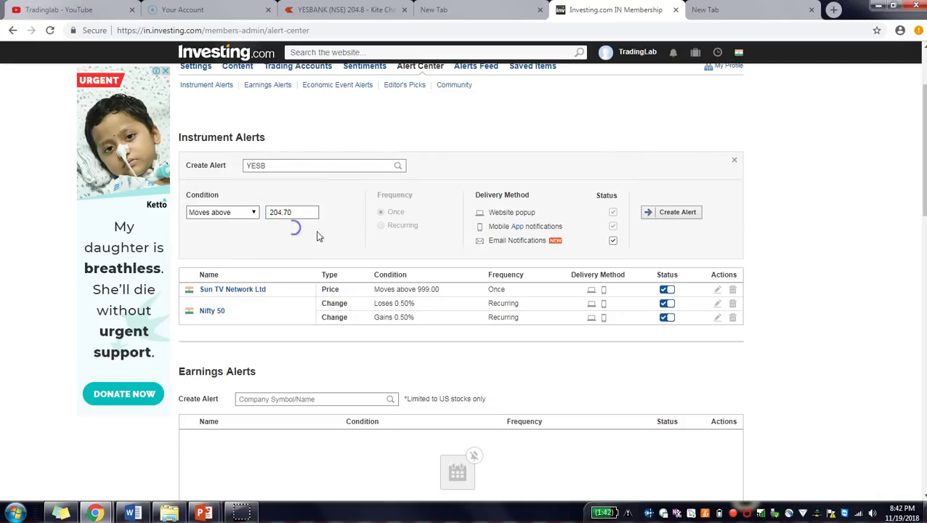
pyautogui.click(385, 215)
pyautogui.click(388, 215)
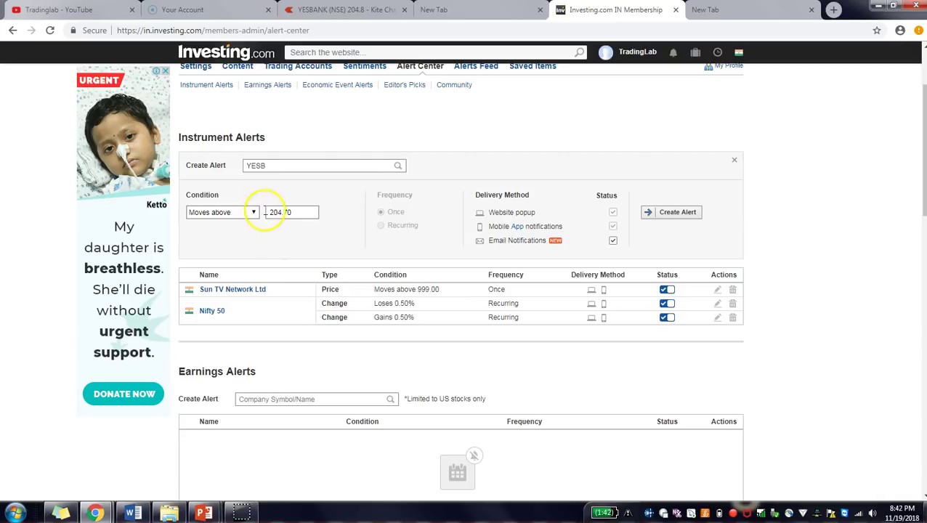
pyautogui.doubleClick(296, 210)
pyautogui.click(385, 212)
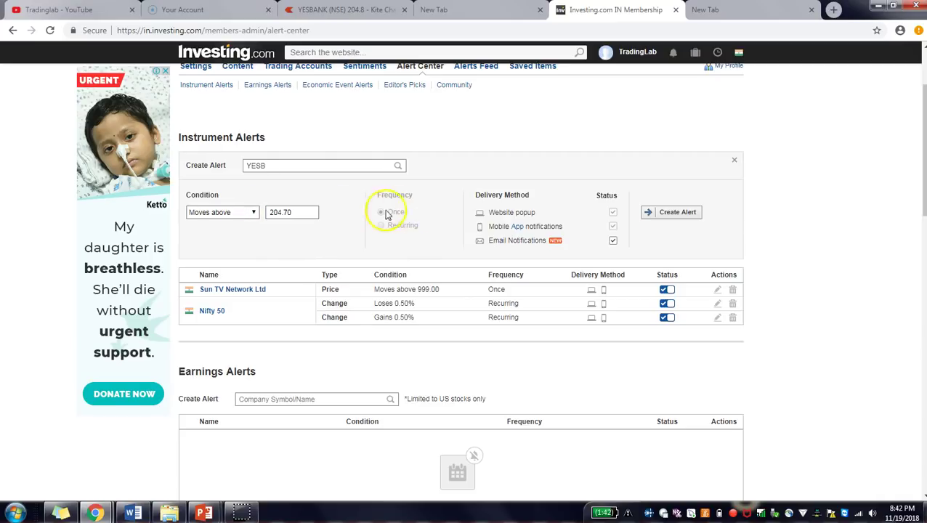
# Create the Yes Bank alert with email notifications enabled and allow the site to show browser notifications.
pyautogui.click(612, 243)
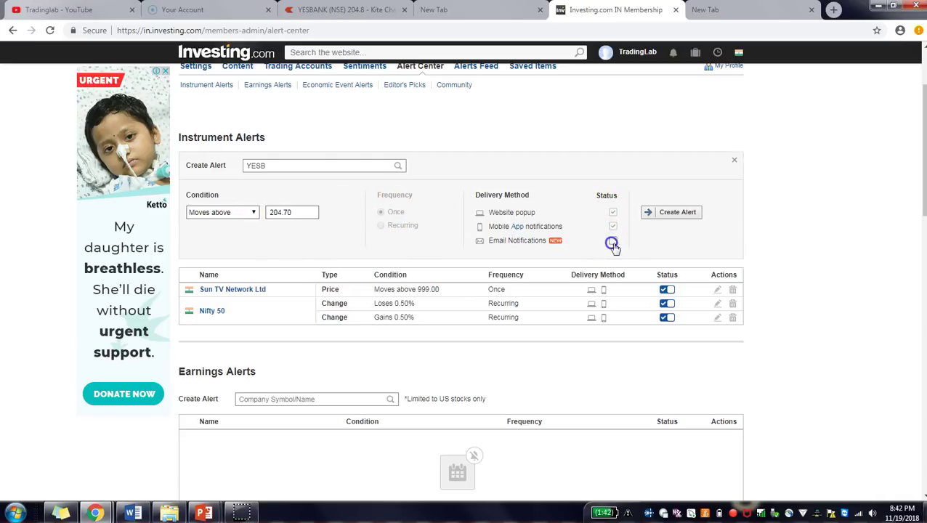
pyautogui.click(613, 212)
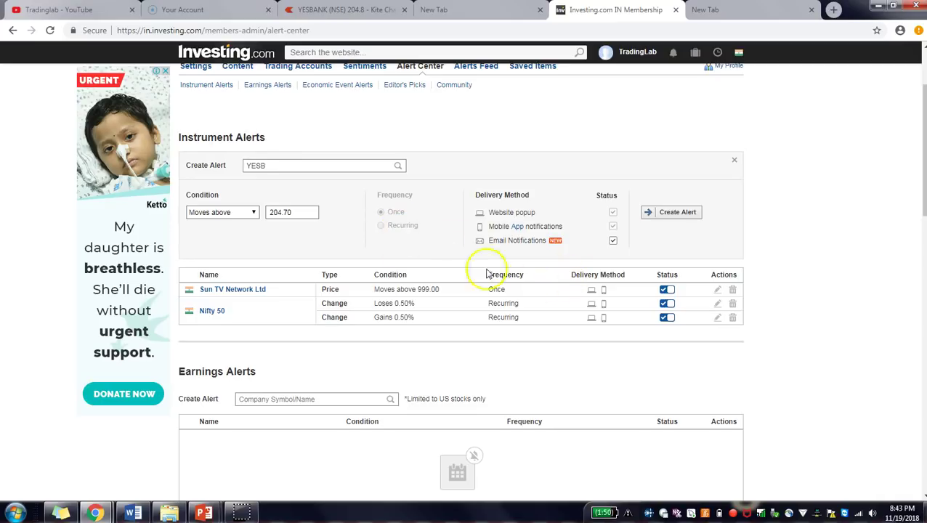
pyautogui.click(668, 212)
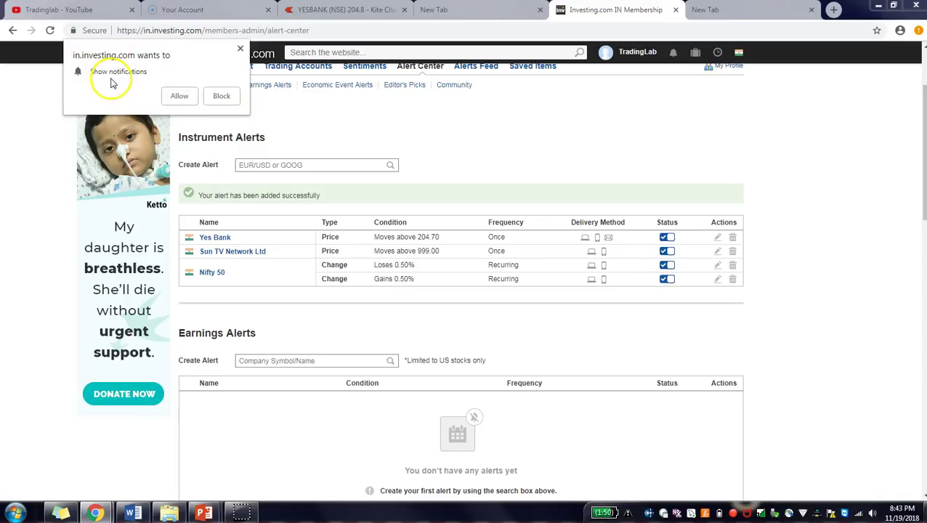
pyautogui.click(180, 97)
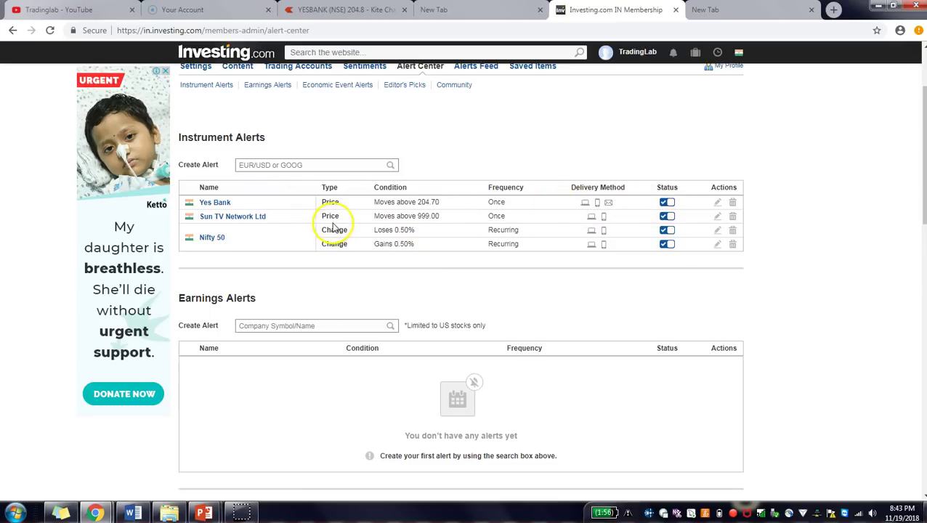
pyautogui.scroll(1, 333, 222)
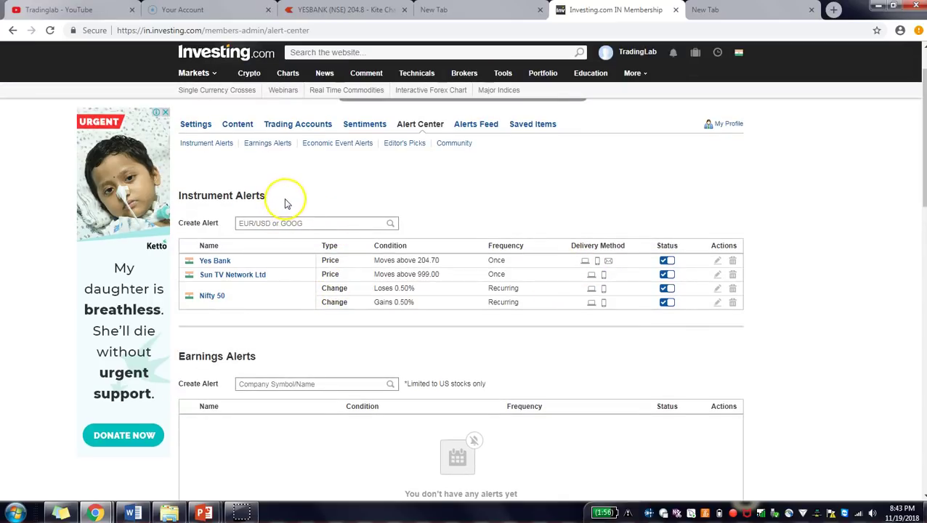
pyautogui.click(283, 223)
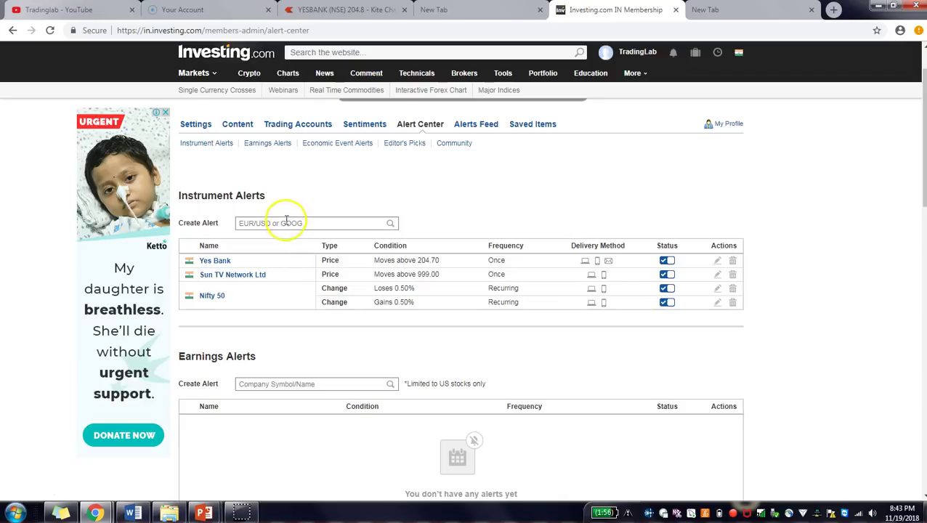
pyautogui.click(305, 202)
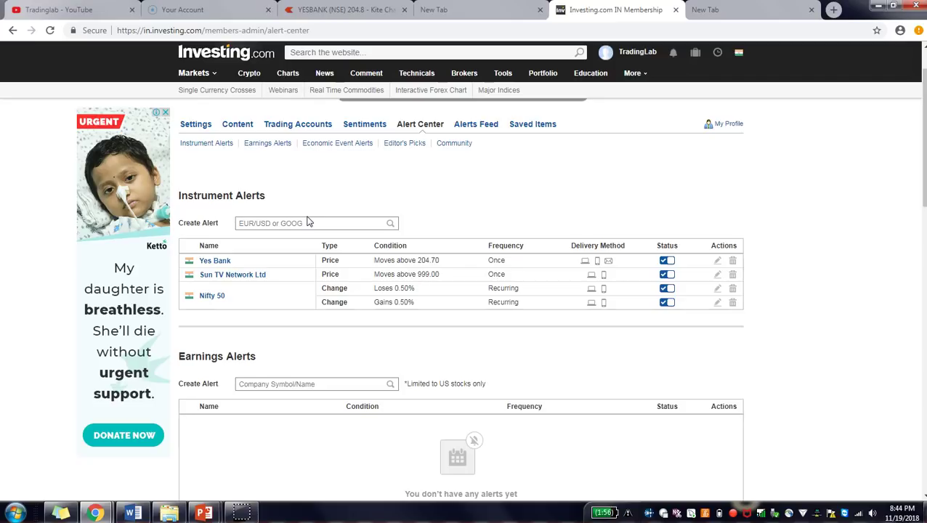
pyautogui.click(666, 260)
# Edit the Yes Bank alert to turn off email notifications and save it.
pyautogui.click(716, 261)
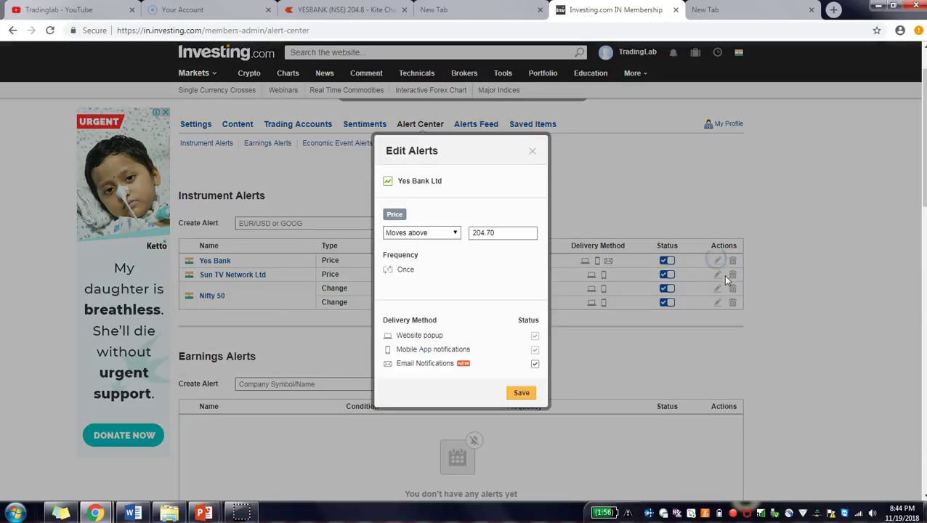
pyautogui.click(557, 290)
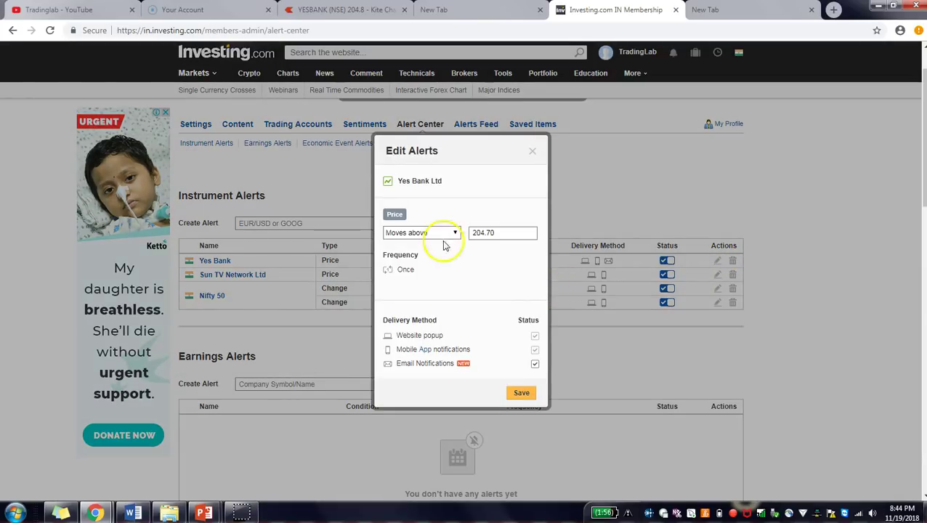
pyautogui.click(535, 363)
pyautogui.click(536, 364)
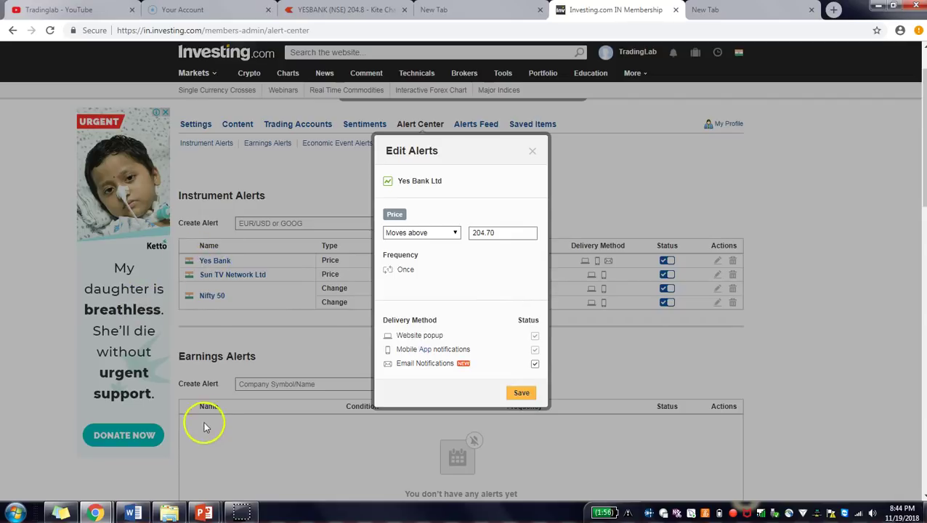
pyautogui.click(534, 364)
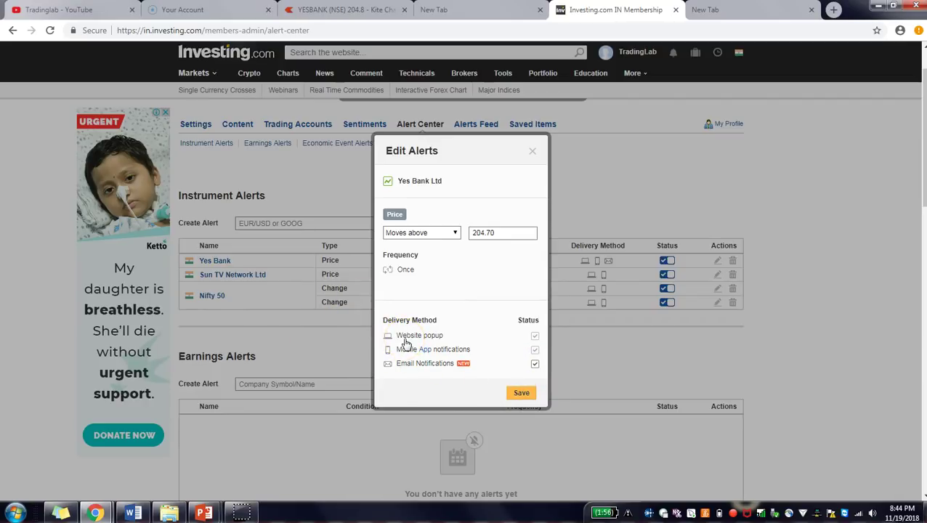
pyautogui.click(534, 363)
pyautogui.click(523, 392)
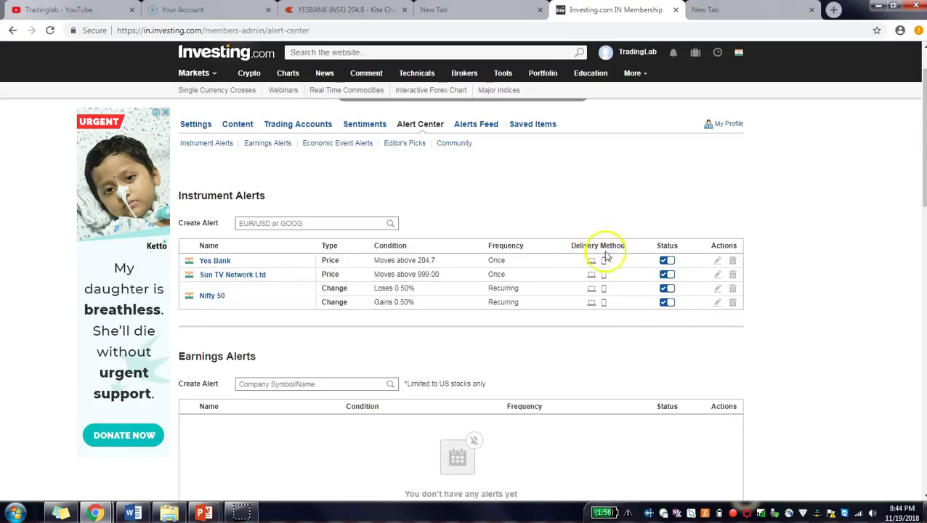
# Open the creation form under Earnings Alerts to view its frequency and reminder options, and close it without creating an alert.
pyautogui.scroll(-2, 740, 369)
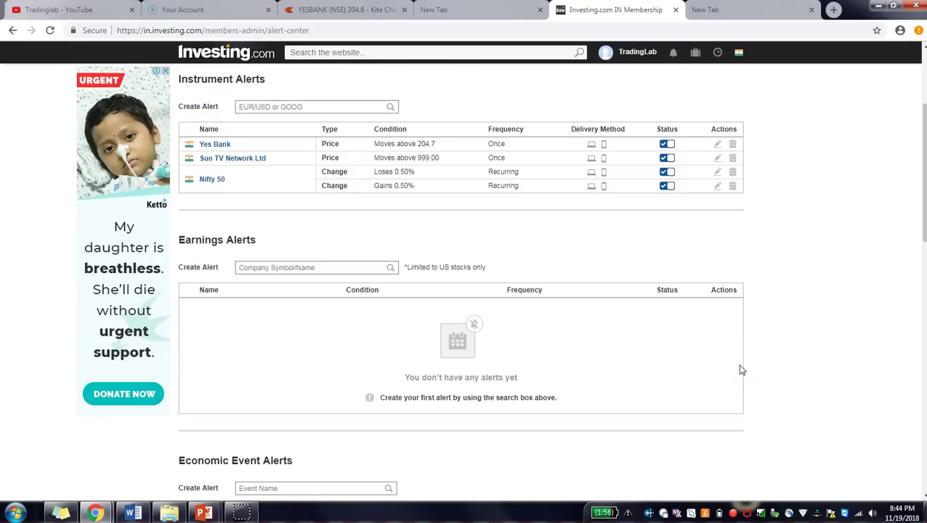
pyautogui.scroll(2, 383, 265)
pyautogui.scroll(-5, 517, 316)
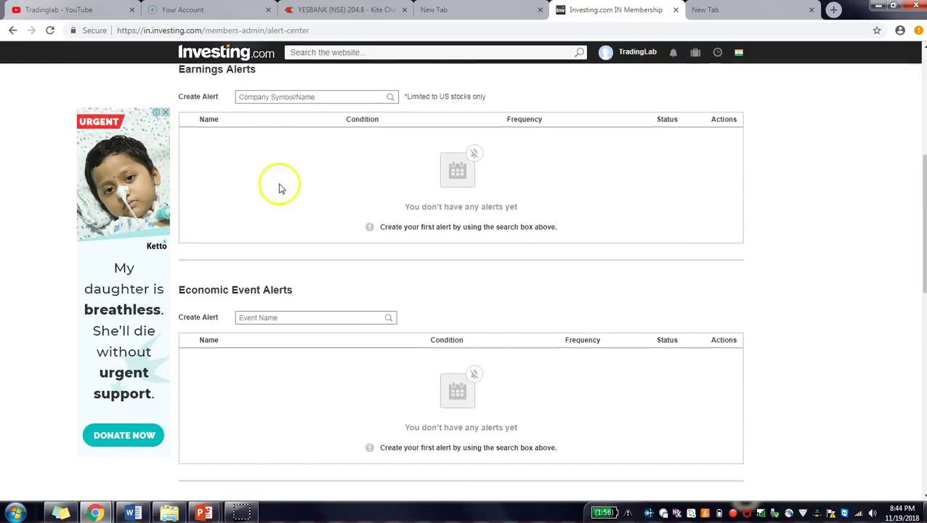
pyautogui.scroll(2, 273, 193)
pyautogui.click(287, 207)
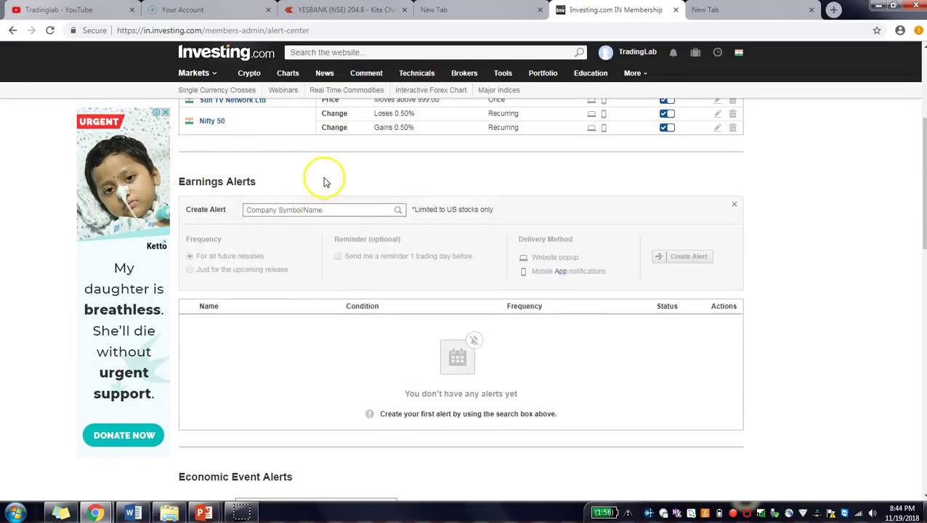
pyautogui.click(525, 190)
# Open the Economic Event Alerts creation form to view its options and look over the Editor's Picks and Community sections.
pyautogui.scroll(-1, 658, 286)
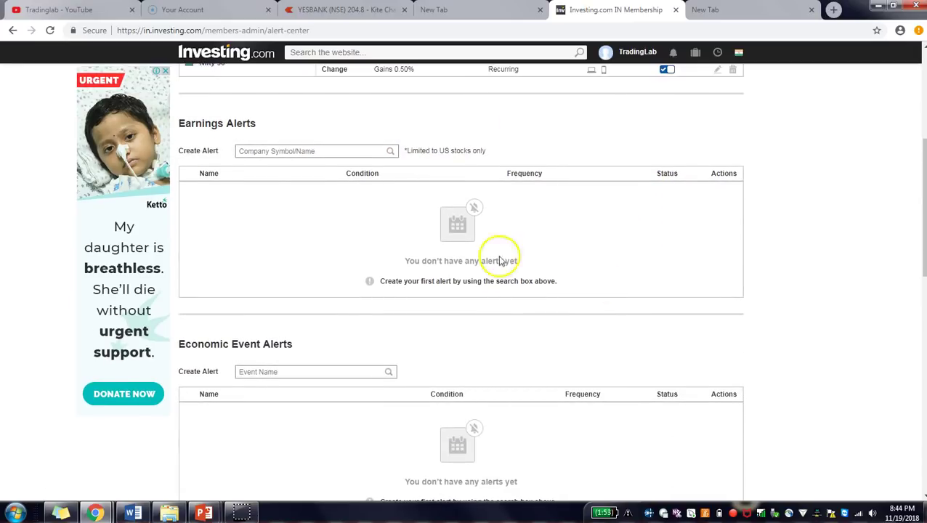
pyautogui.scroll(-3, 366, 236)
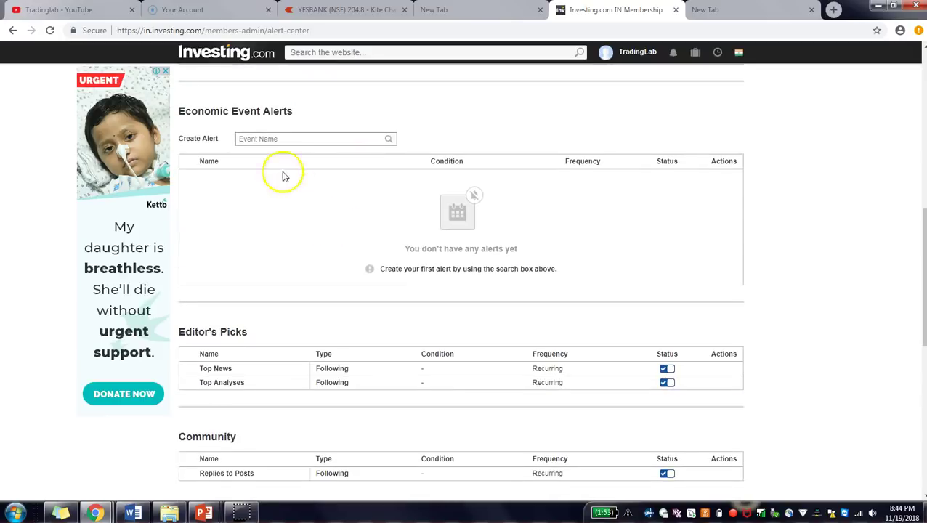
pyautogui.click(273, 139)
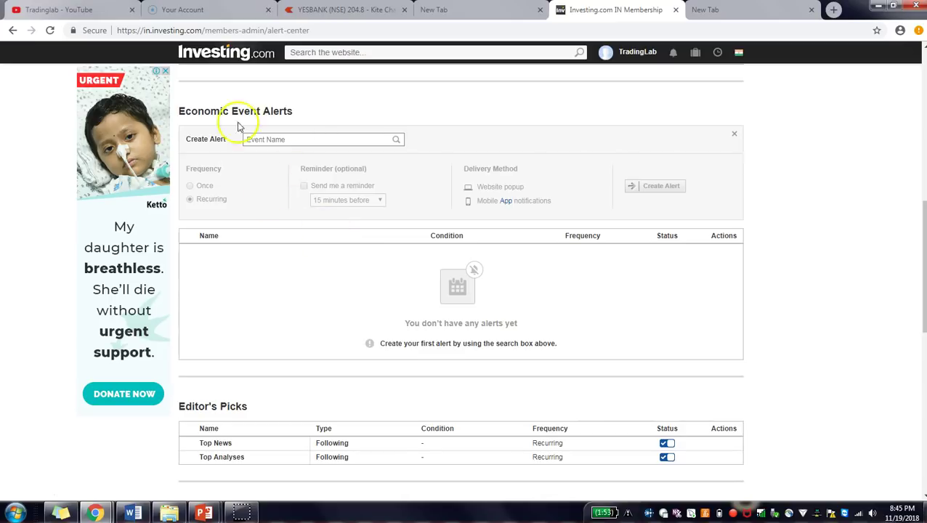
pyautogui.scroll(-3, 439, 321)
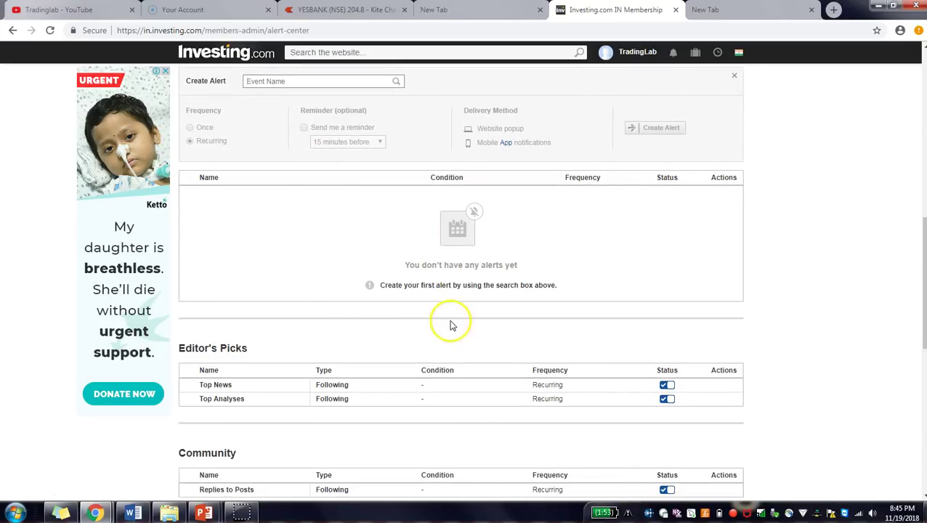
# Look over the rest of the Alert Center, open the account's Alerts Feed and review its recent and older alerts.
pyautogui.scroll(-3, 449, 323)
pyautogui.scroll(10, 451, 325)
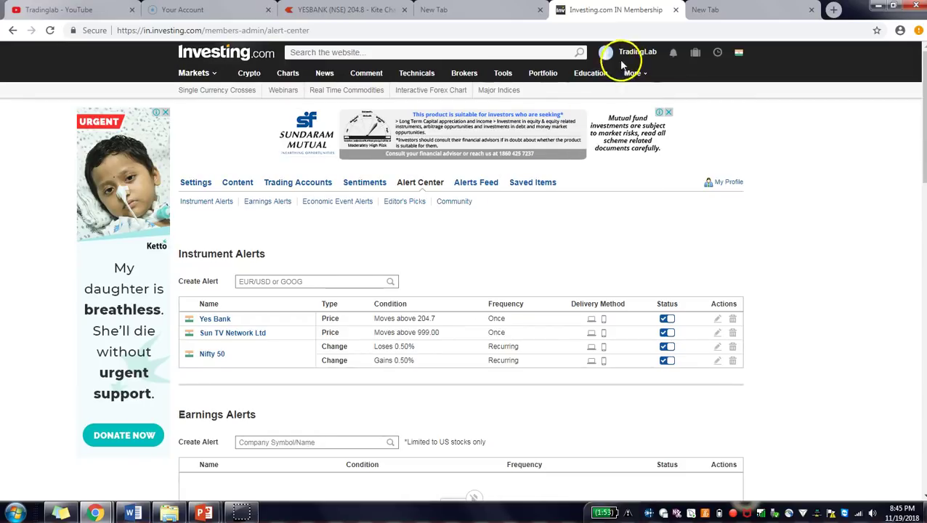
pyautogui.moveTo(626, 56)
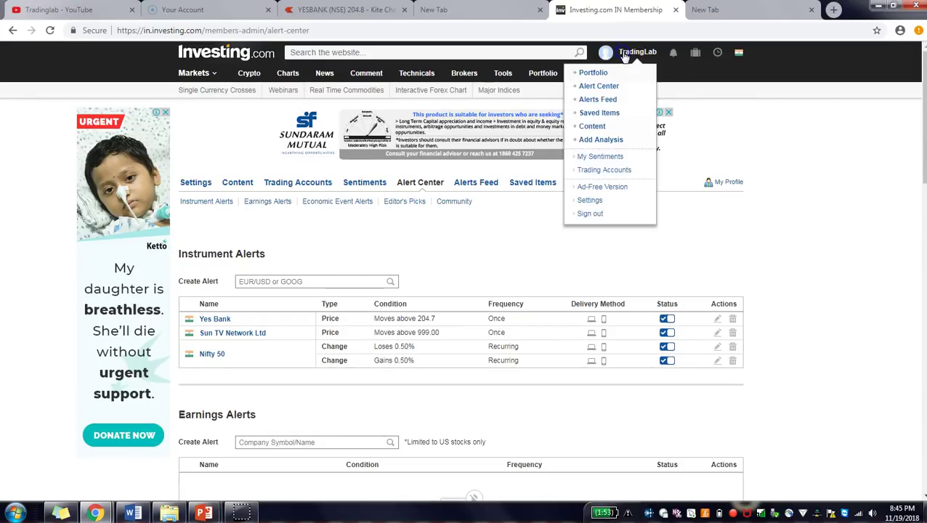
pyautogui.click(607, 98)
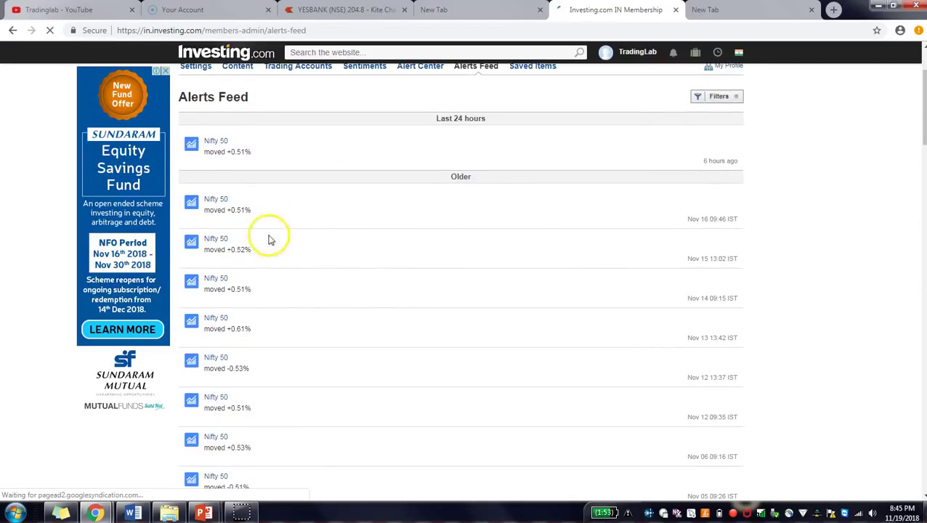
pyautogui.scroll(-1, 280, 239)
pyautogui.scroll(1, 285, 268)
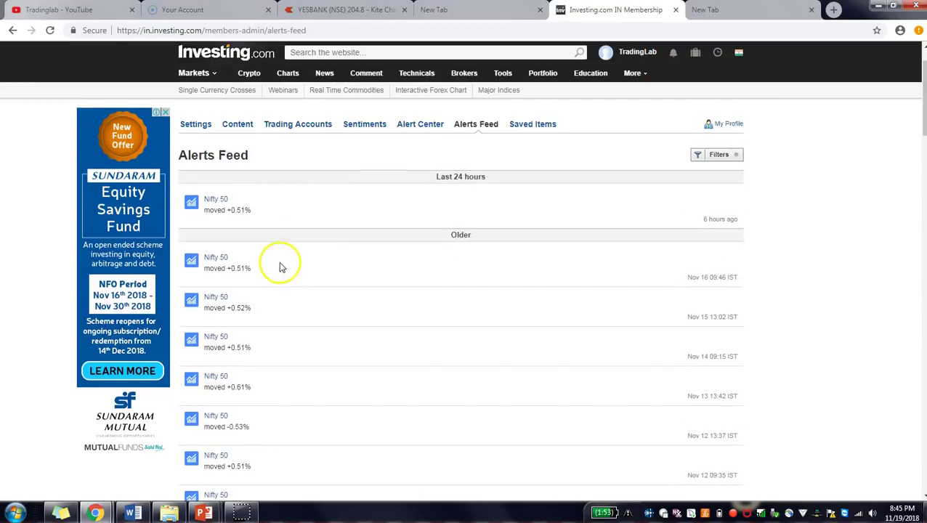
pyautogui.scroll(-3, 305, 271)
pyautogui.scroll(5, 304, 271)
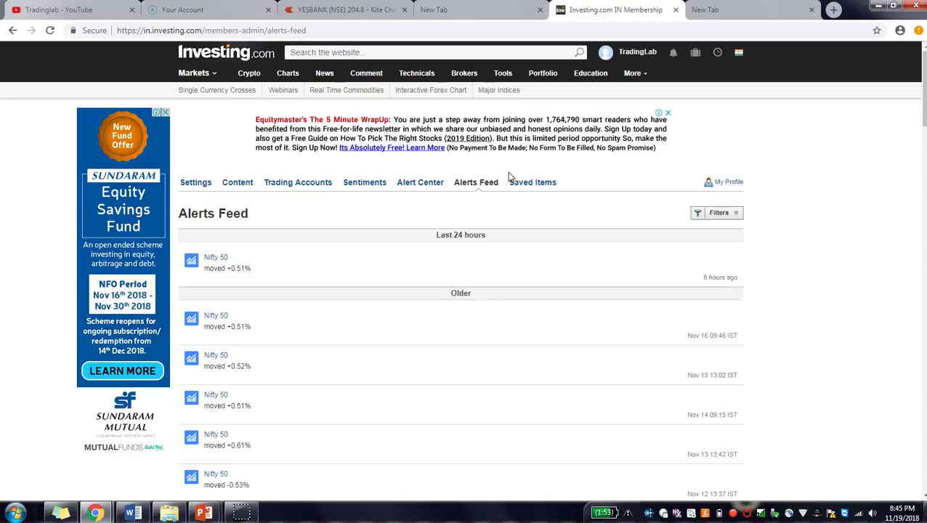
# Switch to the YESBANK chart in Kite, examine the price against the horizontal and pivot levels, and return to Investing.com's Alerts Feed.
pyautogui.click(345, 11)
pyautogui.moveTo(419, 161); pyautogui.dragTo(807, 166)
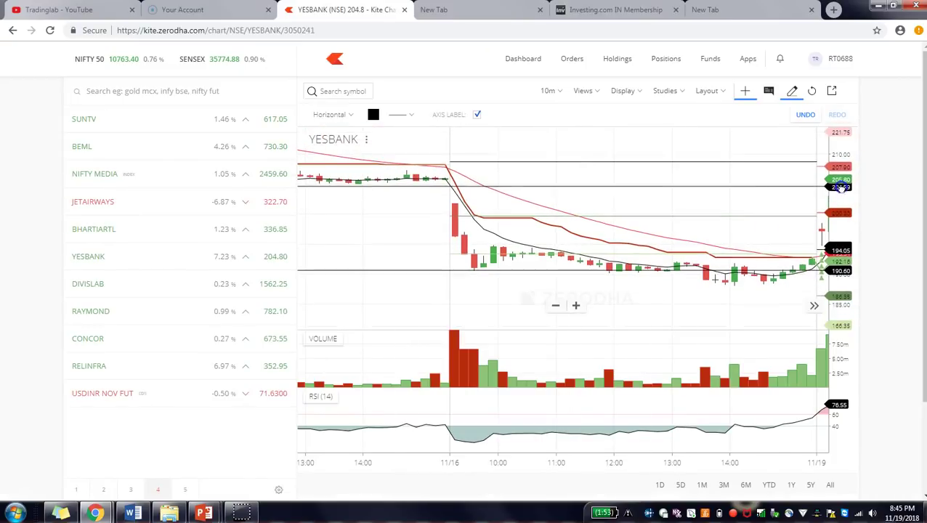
pyautogui.moveTo(693, 177); pyautogui.dragTo(739, 188)
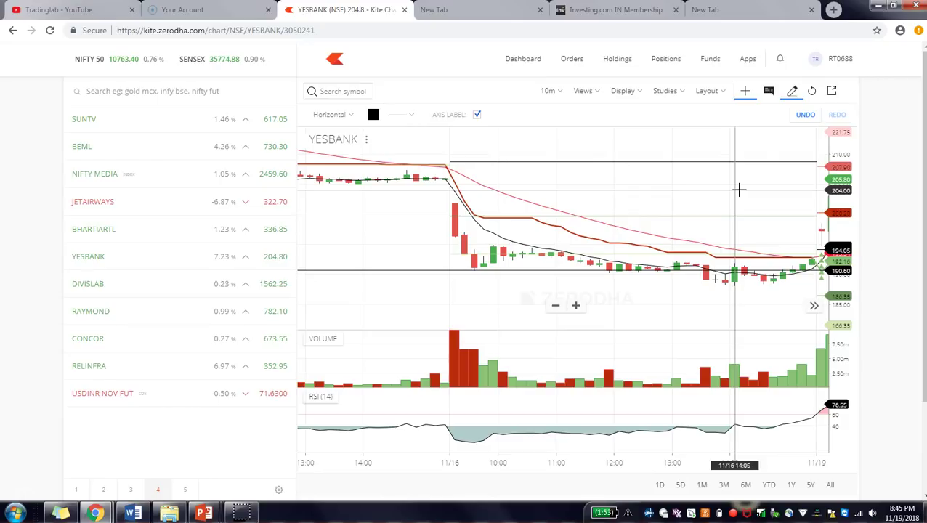
pyautogui.moveTo(739, 189); pyautogui.dragTo(717, 204)
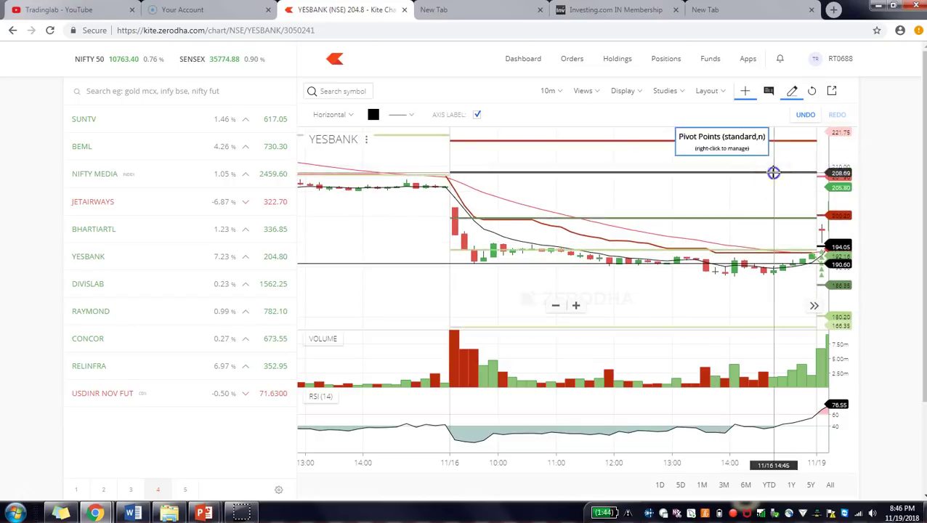
pyautogui.click(570, 10)
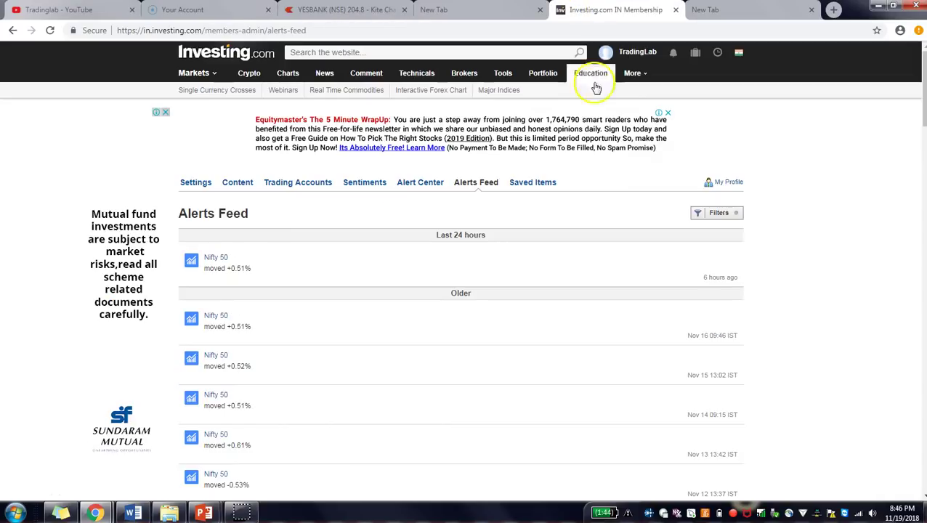